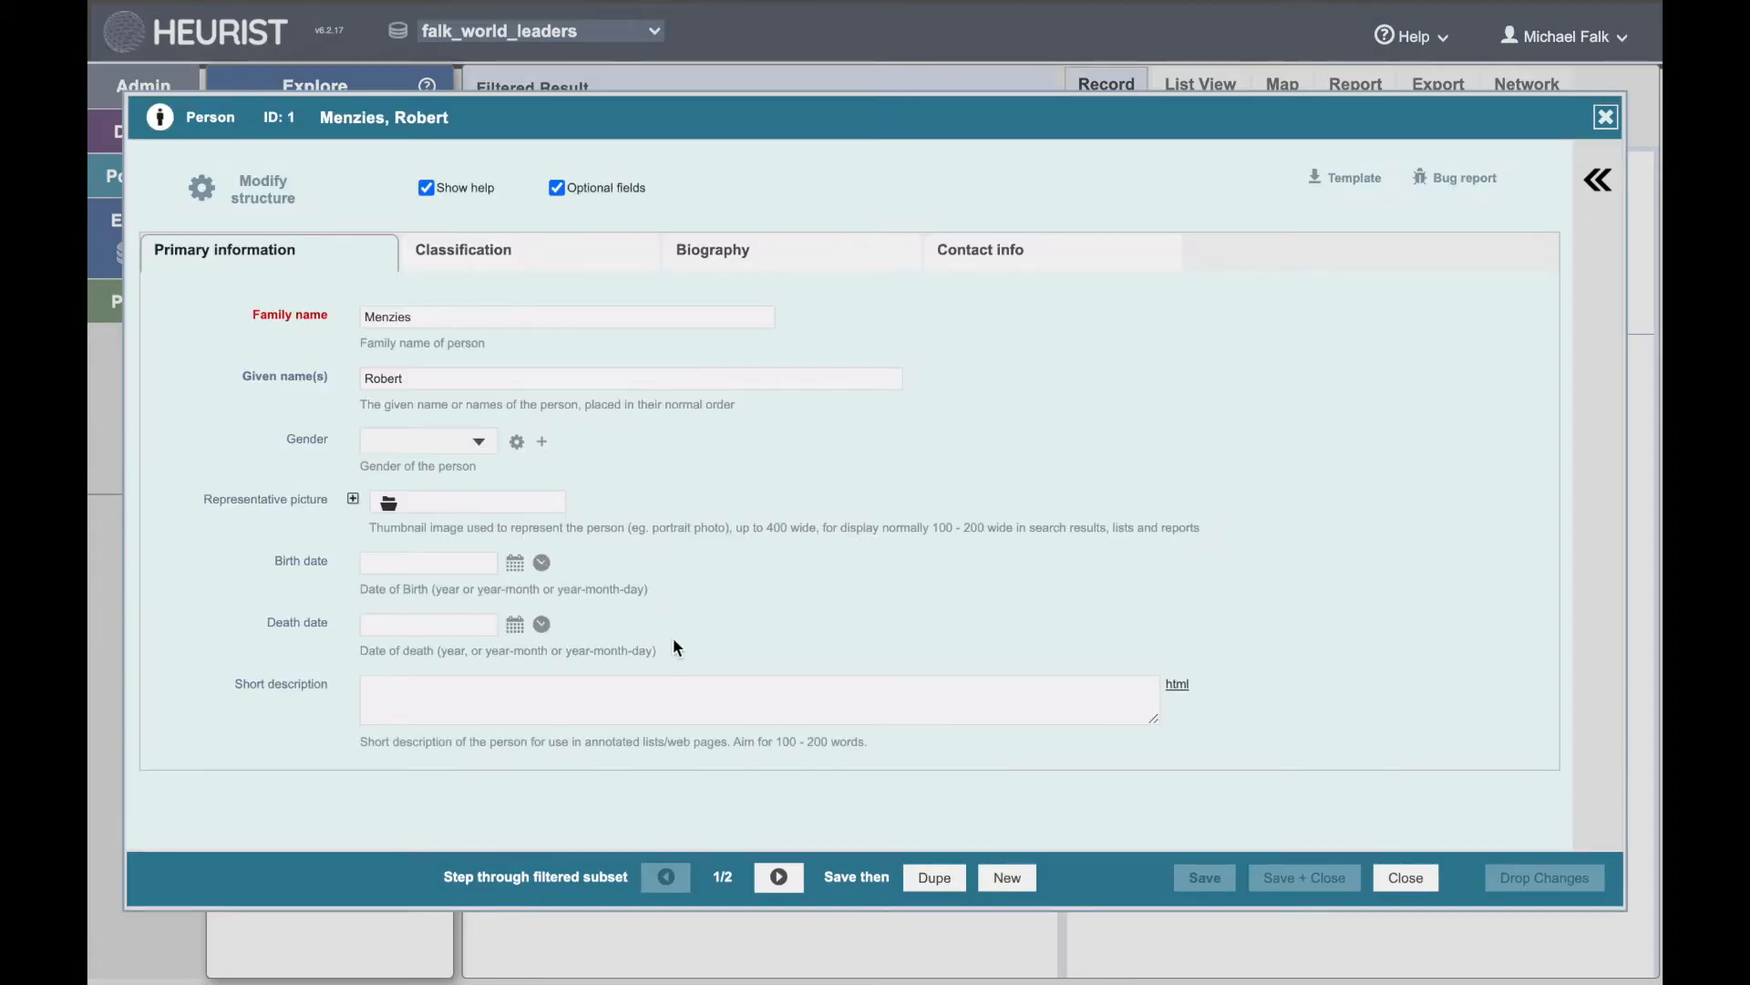
Step: Review the classification and biography fields of the Menzies person record, and close the record
{"action": "left_click", "coordinate": [513, 246]}
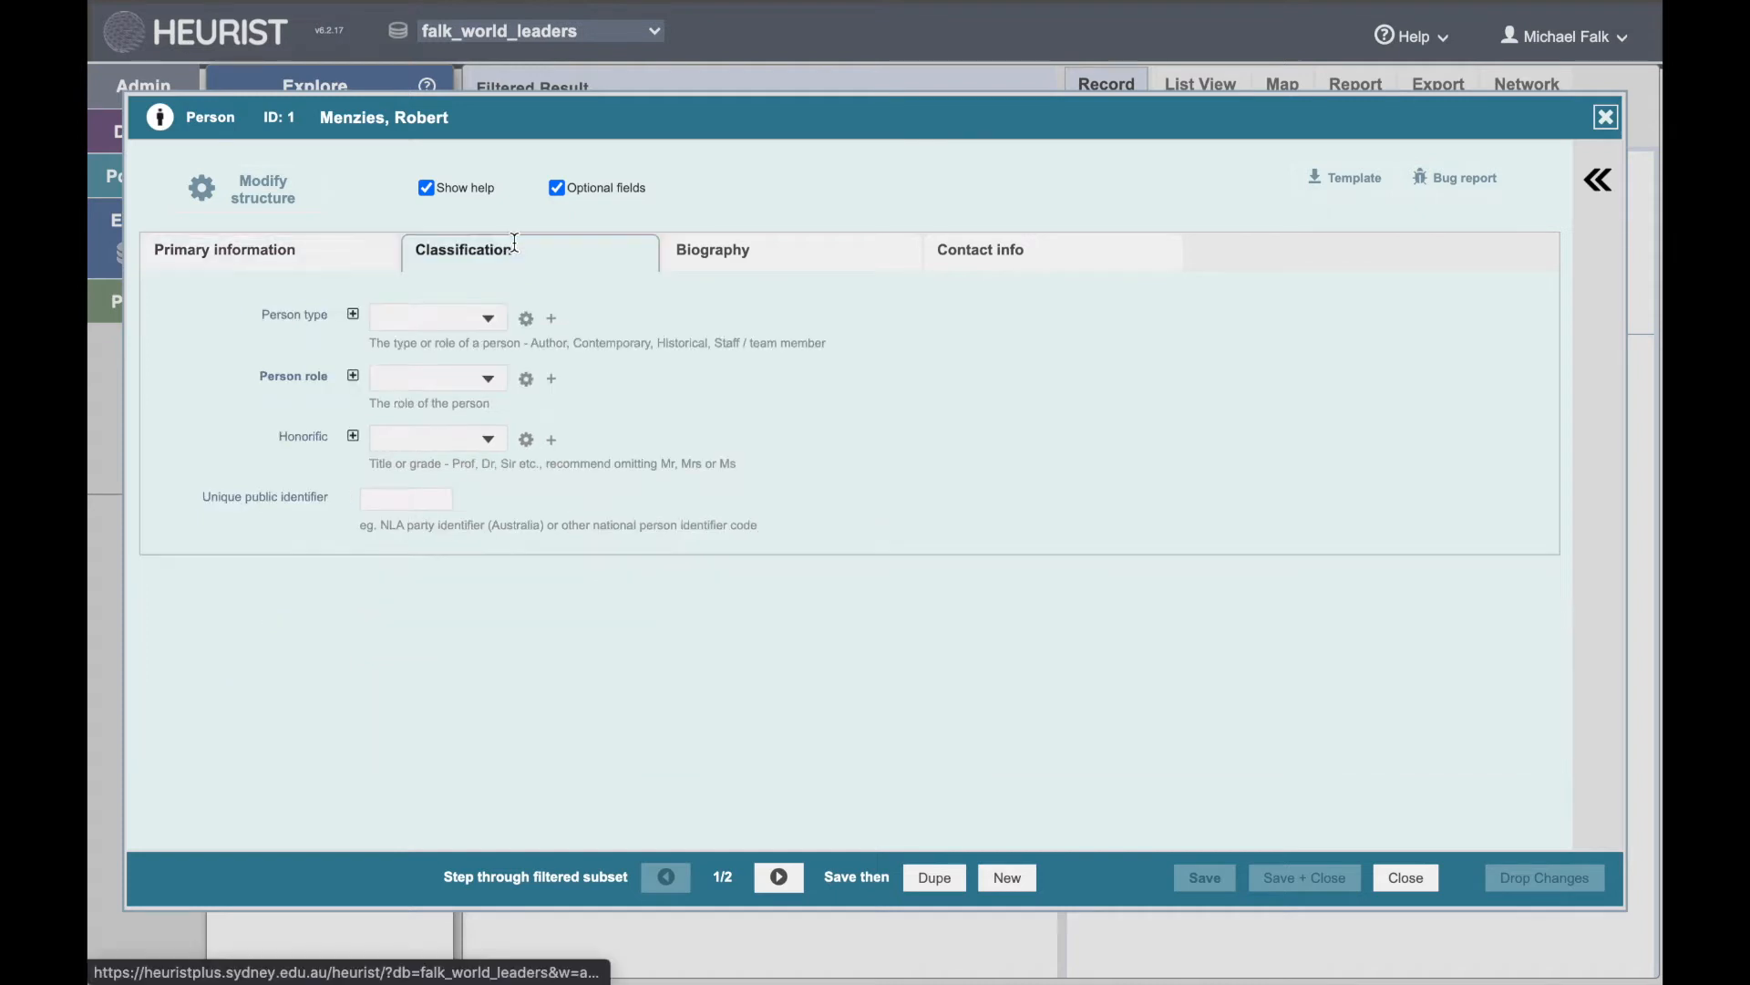
{"action": "left_click", "coordinate": [779, 266]}
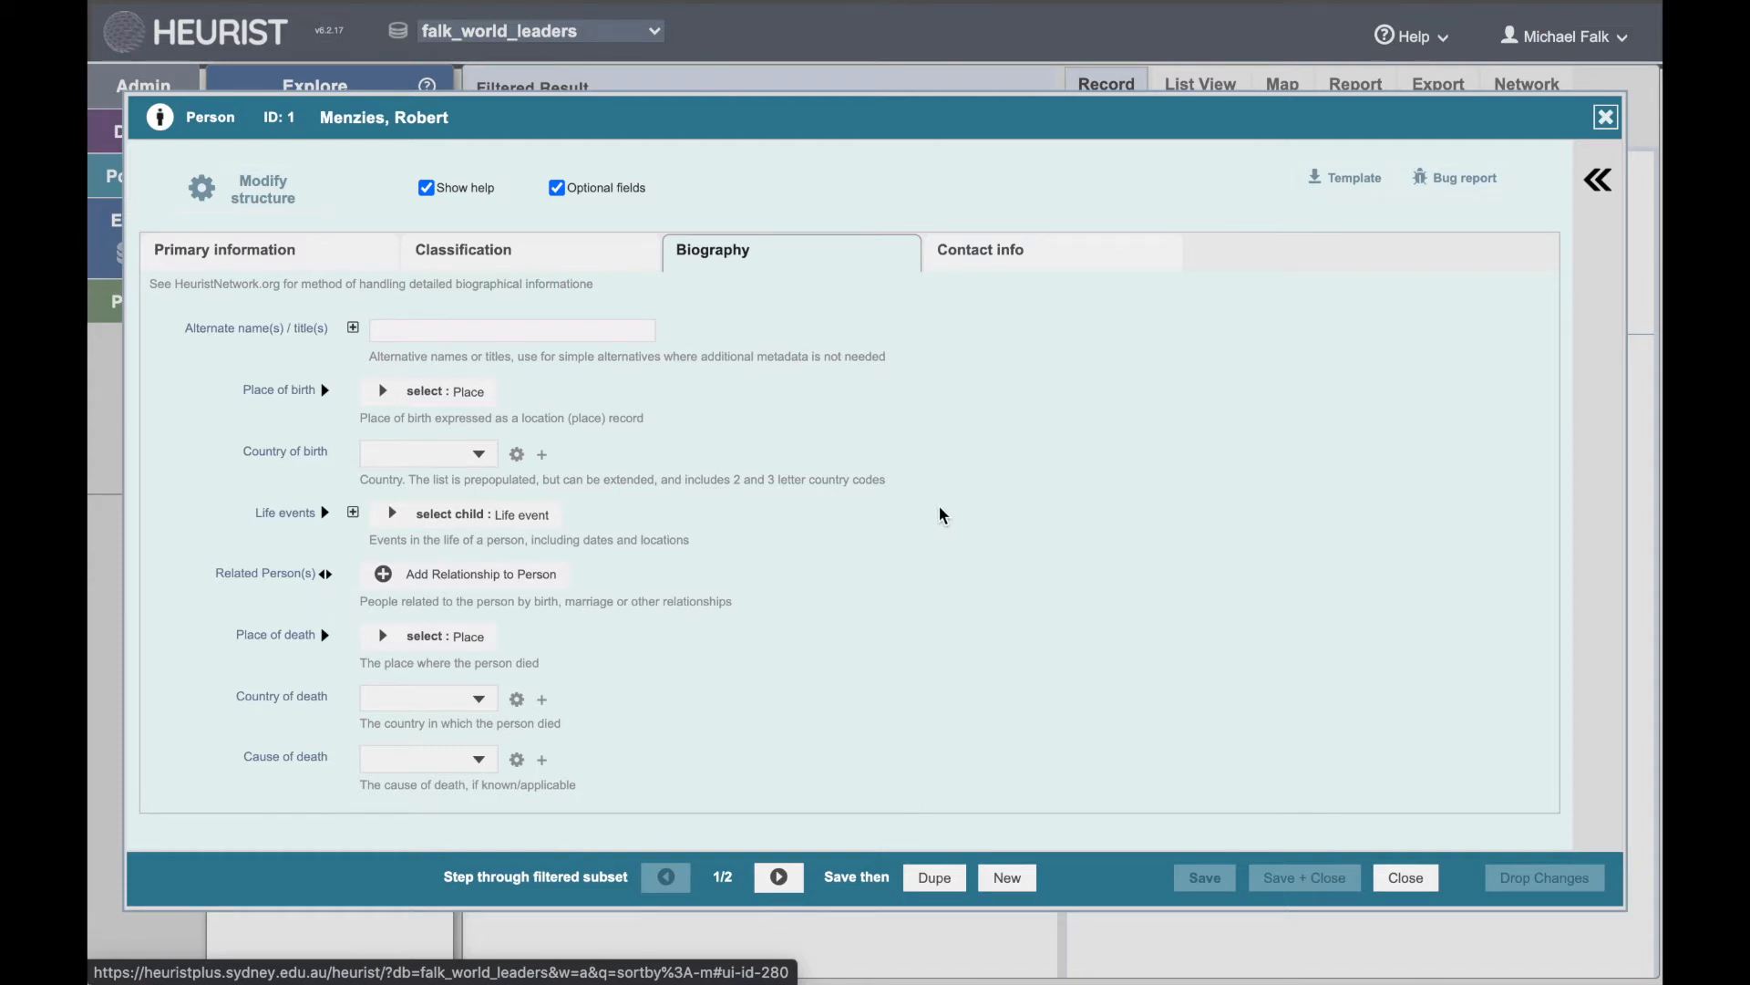
{"action": "left_click", "coordinate": [1399, 879]}
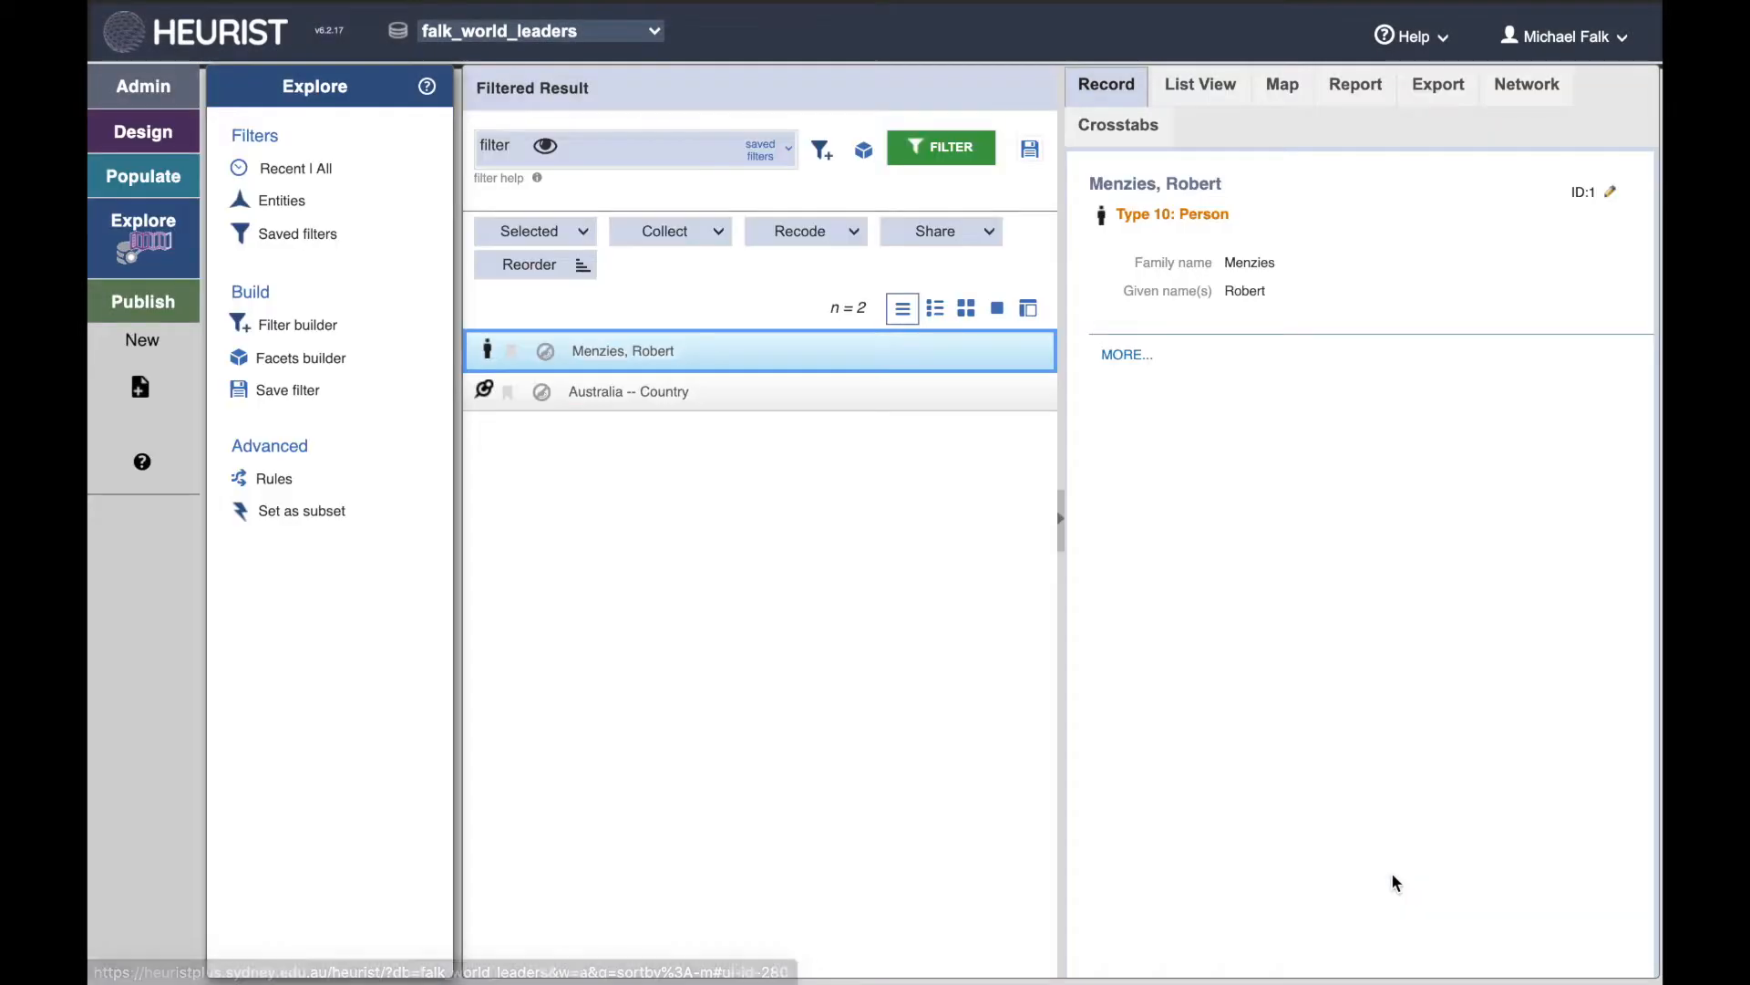
Step: Create a vocabulary named "Political Ideologies vocab" in the My vocabularies group
{"action": "left_click", "coordinate": [141, 144]}
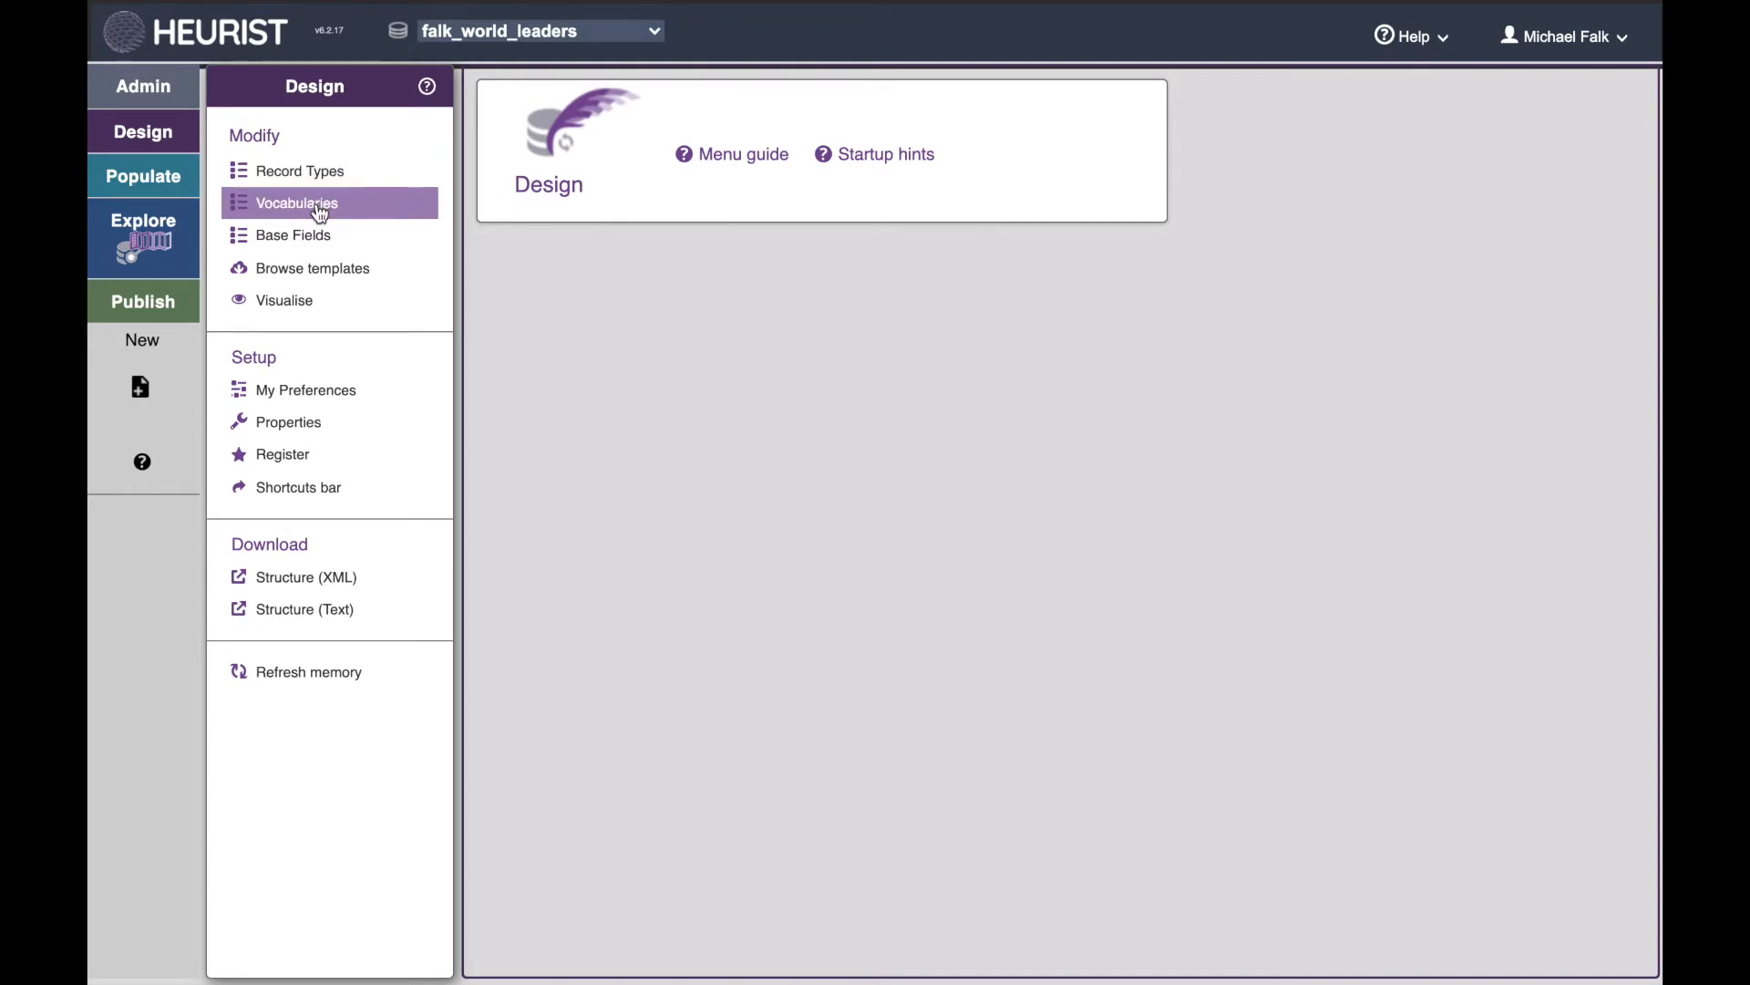
{"action": "left_click", "coordinate": [319, 206]}
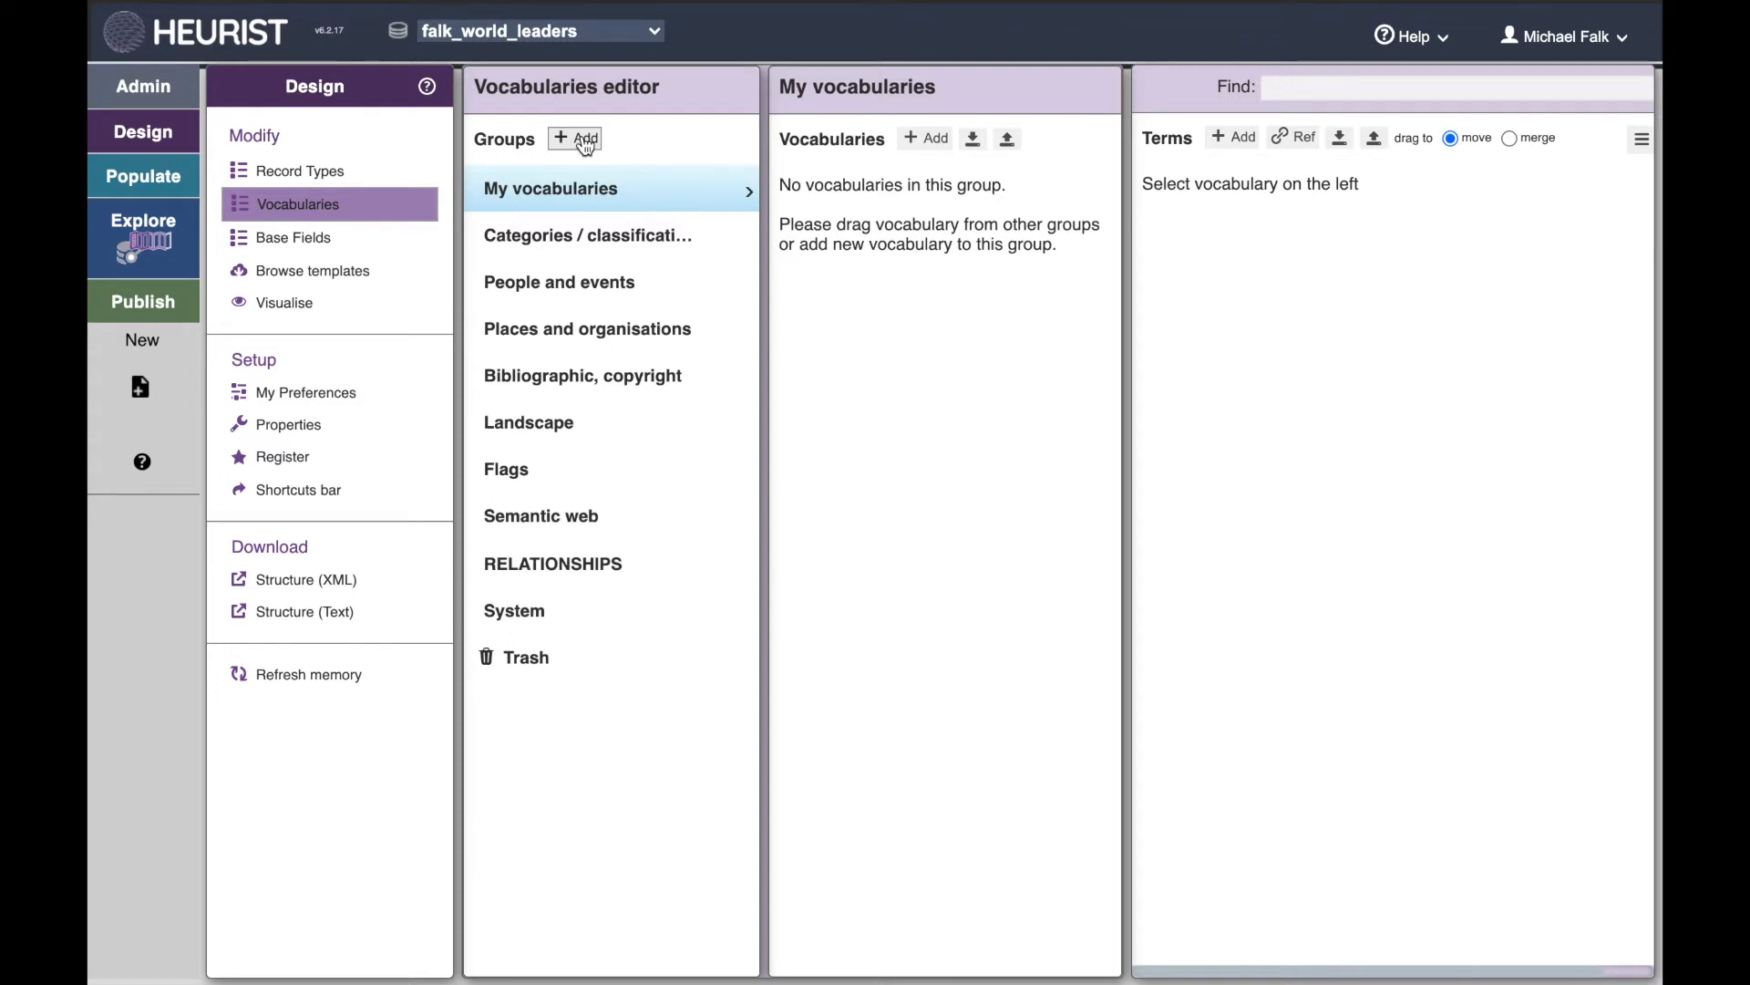
{"action": "left_click", "coordinate": [927, 141]}
{"action": "type", "text": "Politica"}
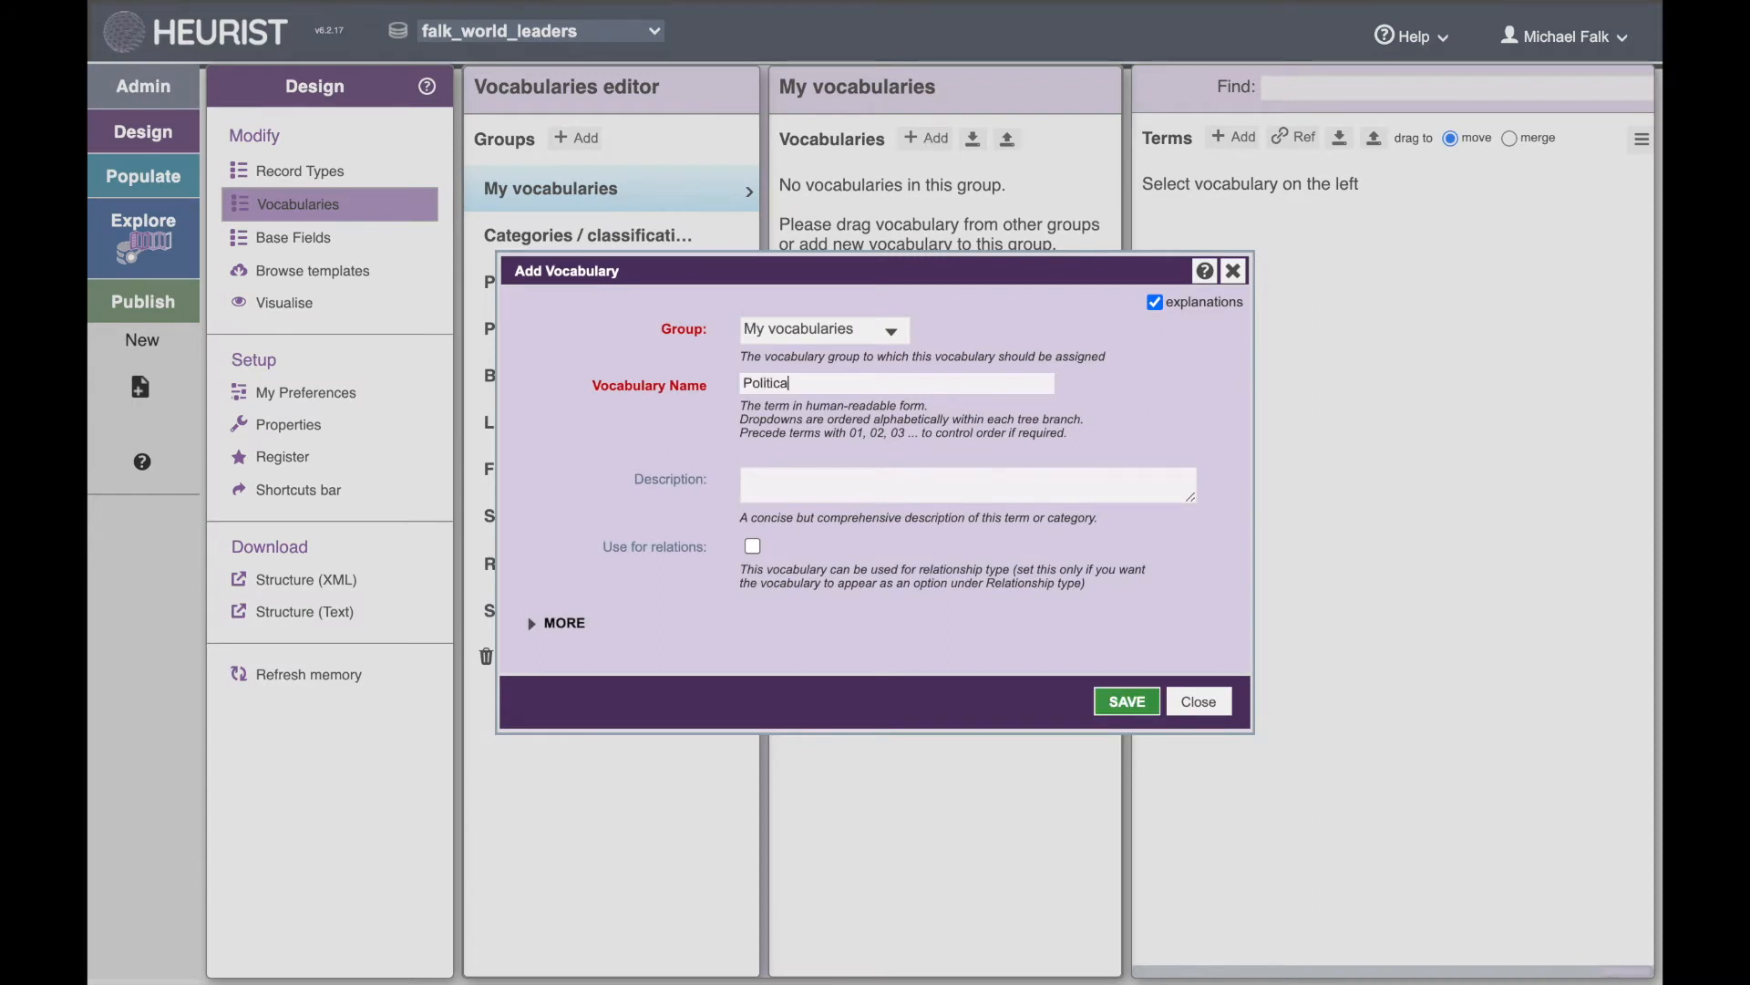
{"action": "type", "text": "l Ideologies"}
{"action": "left_click", "coordinate": [1128, 703]}
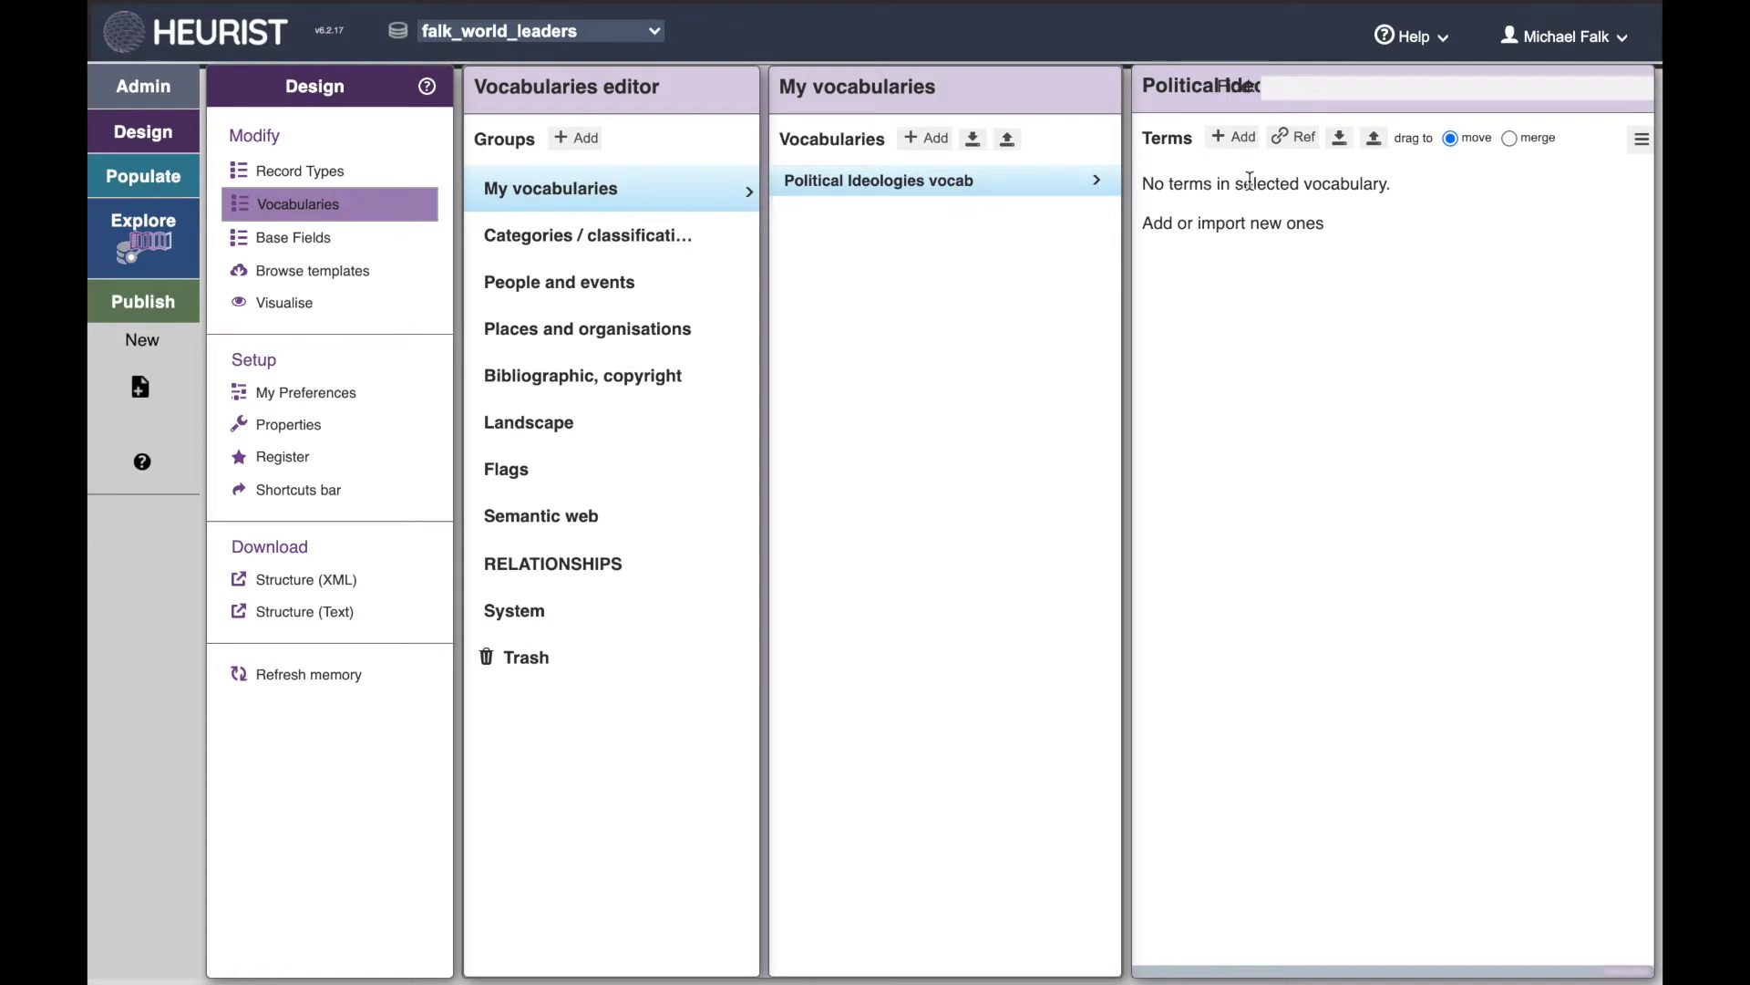
Step: Add the term Monarchism to the new vocabulary, described as "The belief that monarchy is an essential institution, even in modern states."
{"action": "left_click", "coordinate": [1234, 138]}
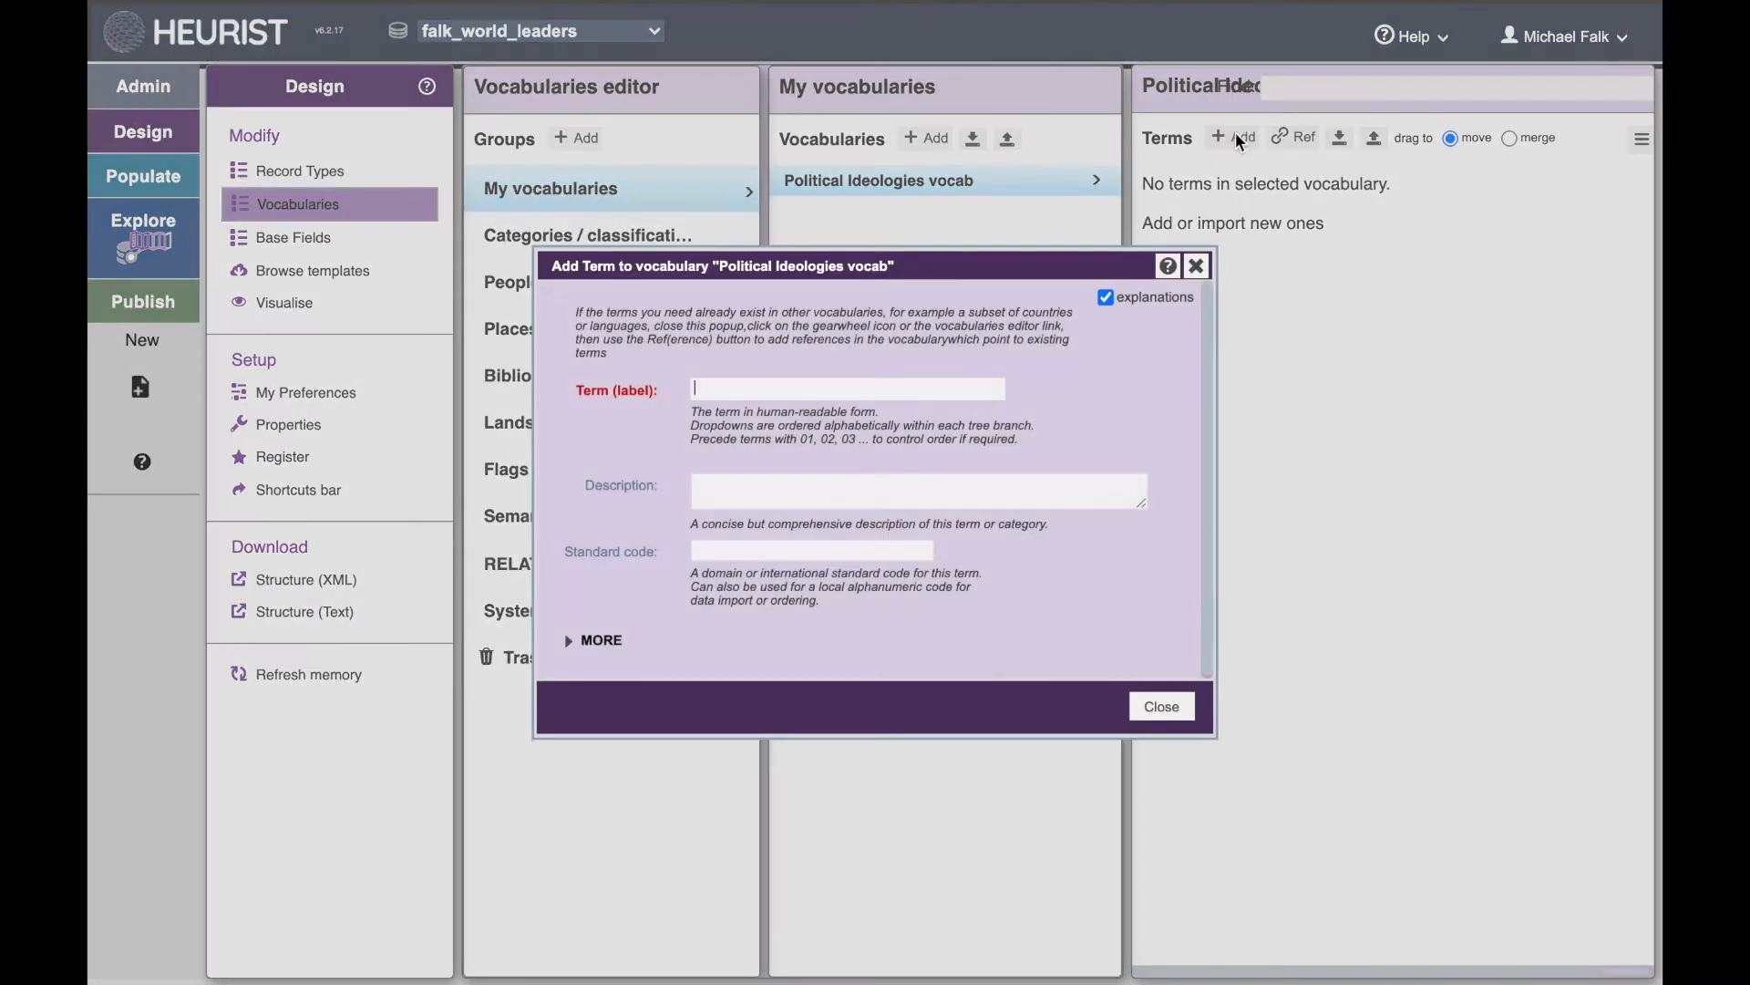
{"action": "type", "text": "Monarchism"}
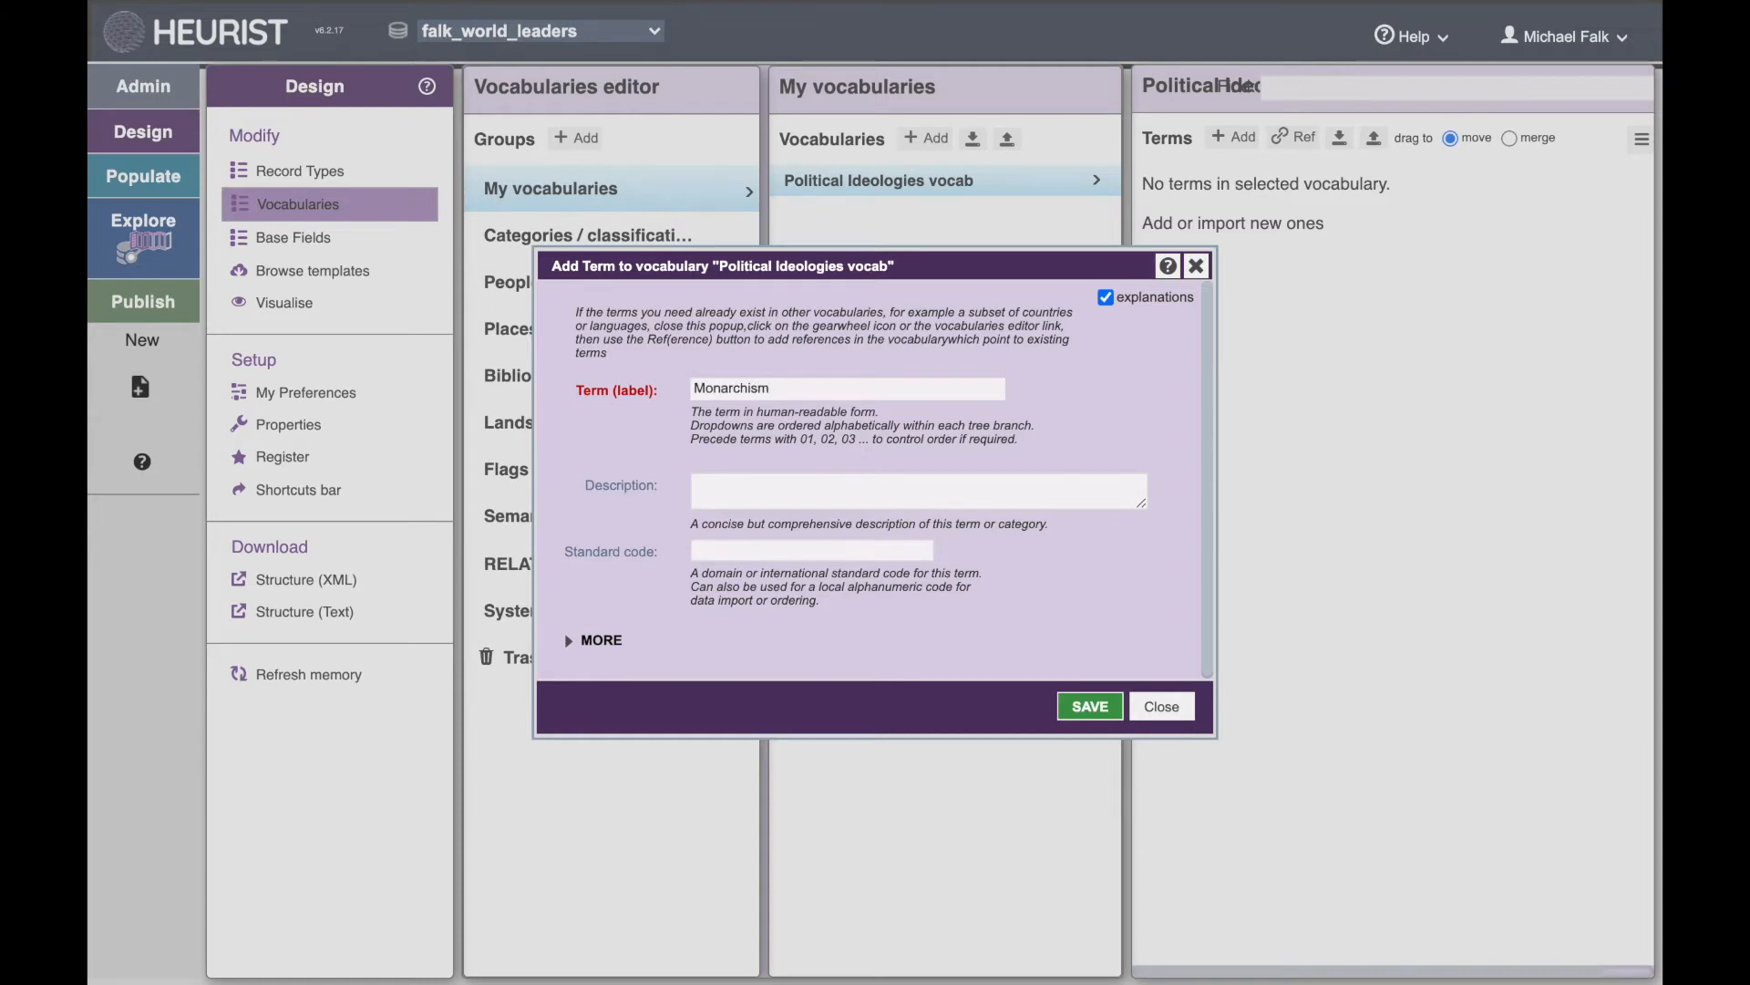
{"action": "left_click", "coordinate": [845, 486]}
{"action": "type", "text": "The belief that monarchy is an essential instituation"}
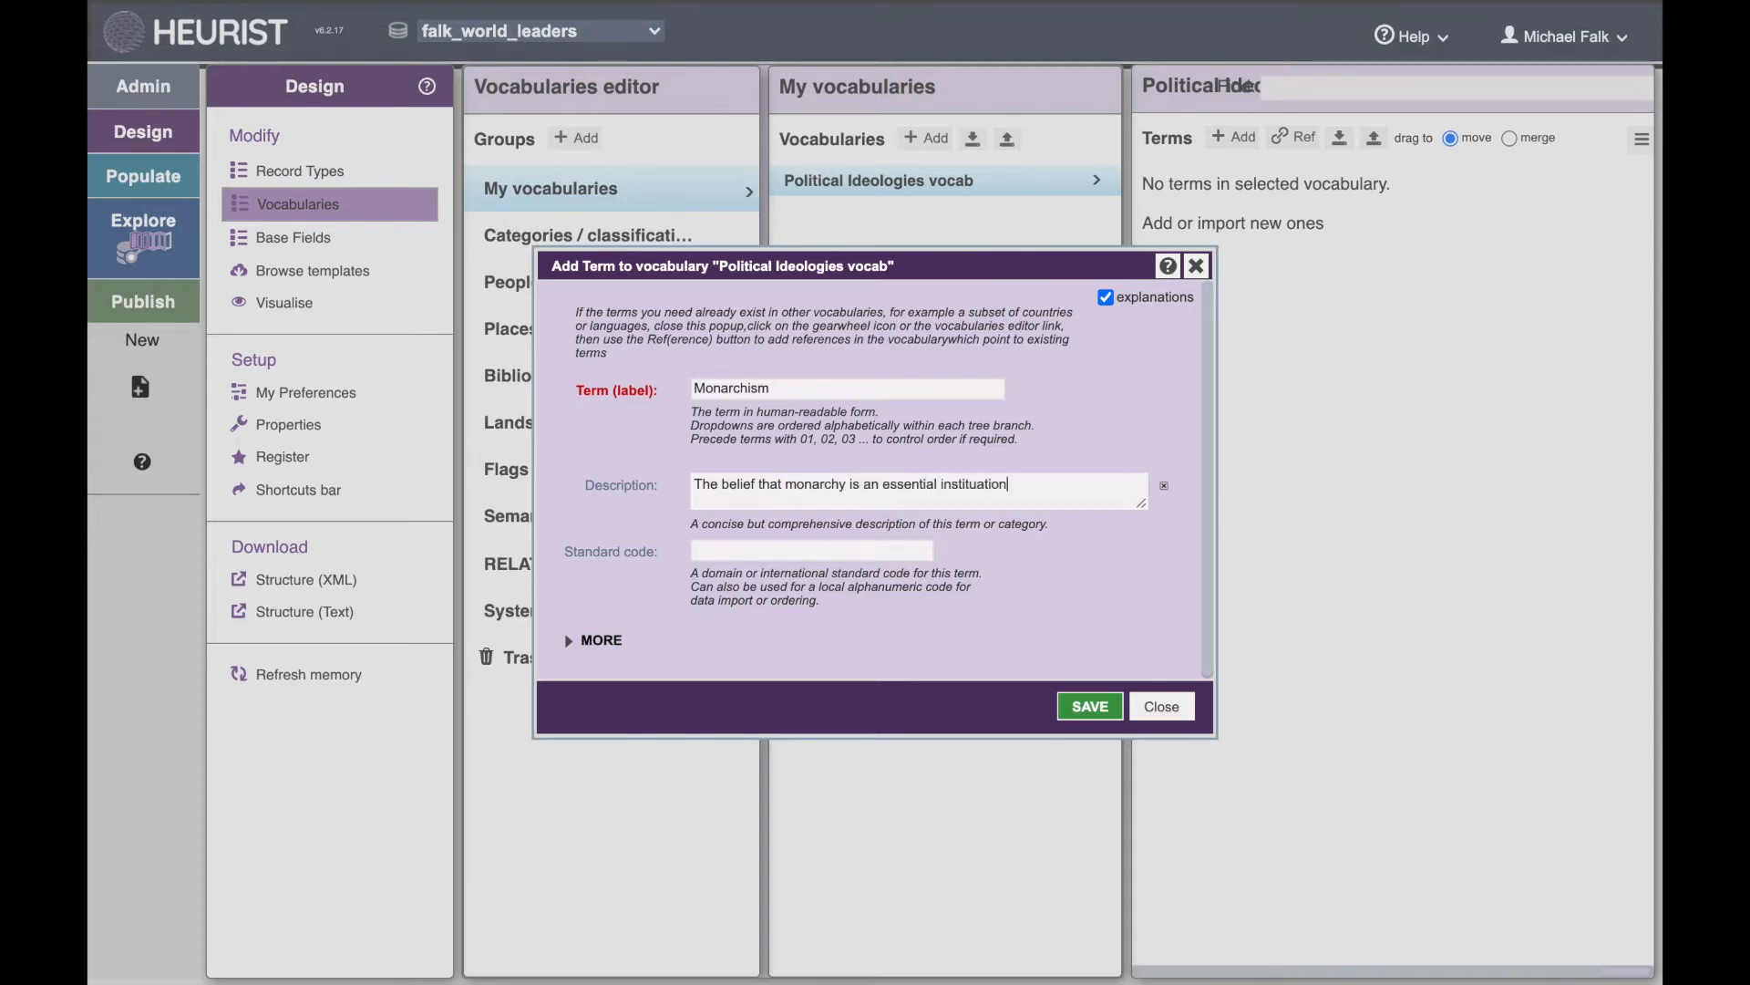
{"action": "key", "text": "BackSpace"}
{"action": "type", "text": "tion, even in modern states."}
{"action": "left_click", "coordinate": [1094, 707]}
Step: Add the term Liberalism to the vocabulary, described as "An ideology asserting the primacy of individual liberty and political equality."
{"action": "type", "text": "Liberalism"}
{"action": "key", "text": "Tab"}
{"action": "type", "text": "An ideology asser"}
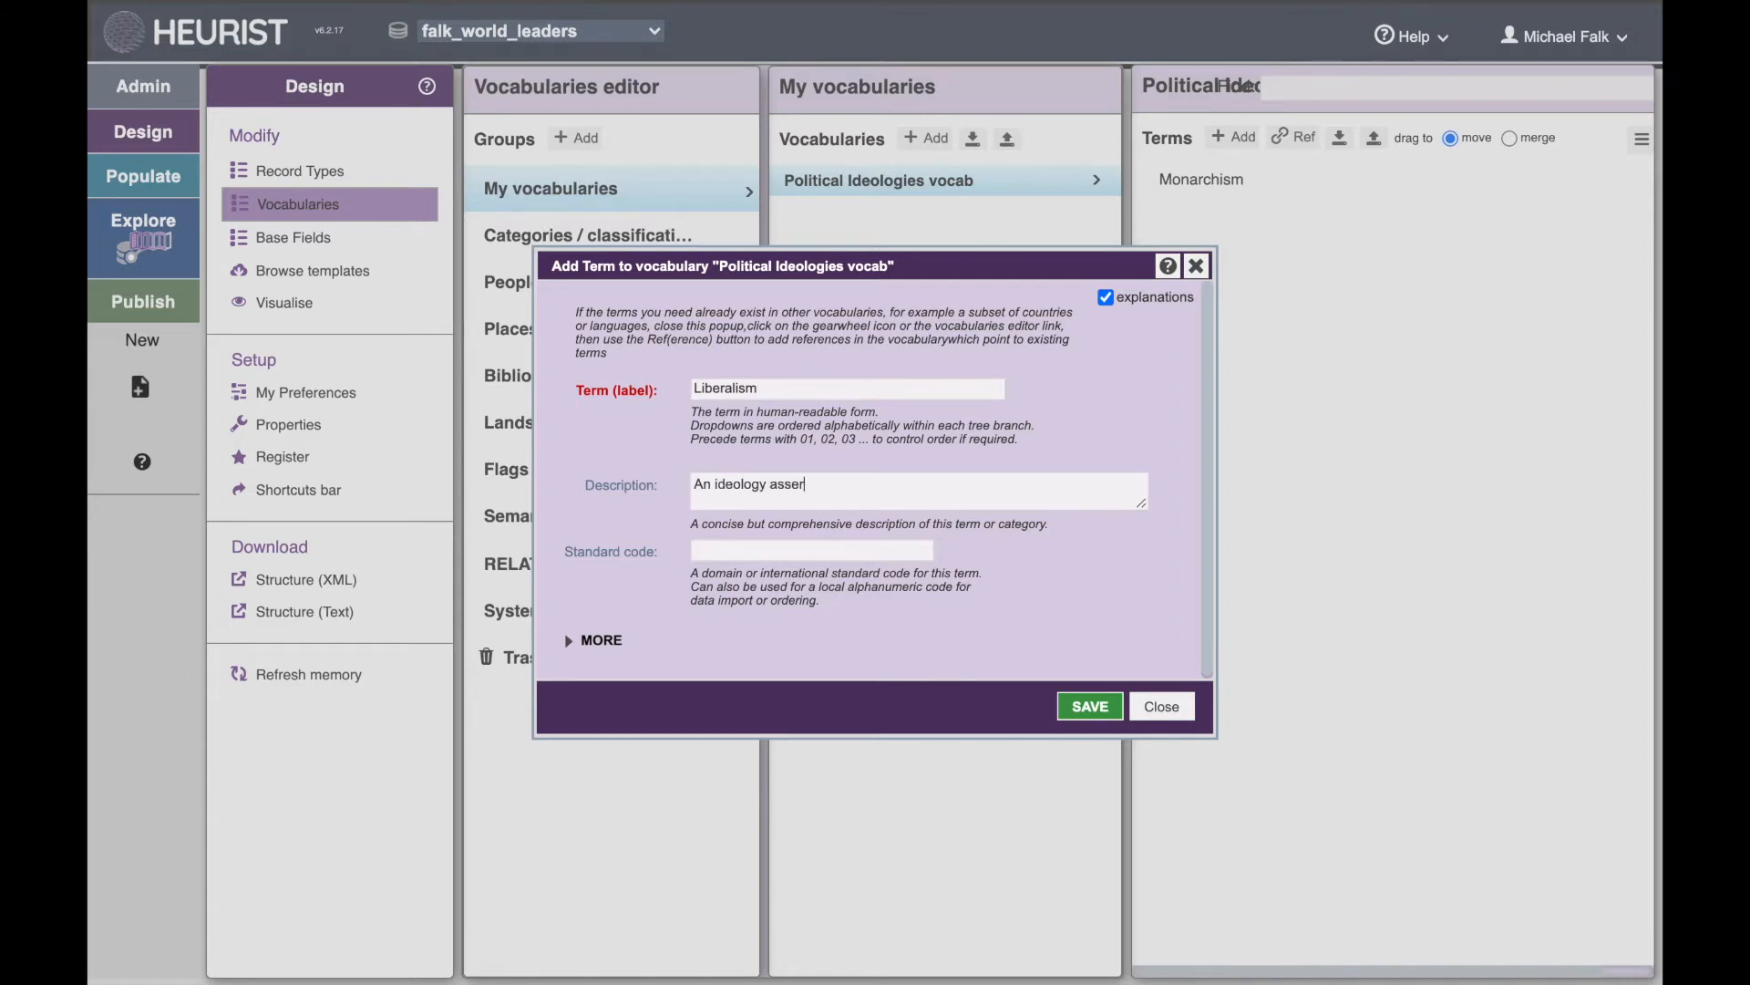
{"action": "type", "text": "tingt"}
{"action": "key", "text": "BackSpace"}
{"action": "type", "text": "the primacy of individual liberty and political equality."}
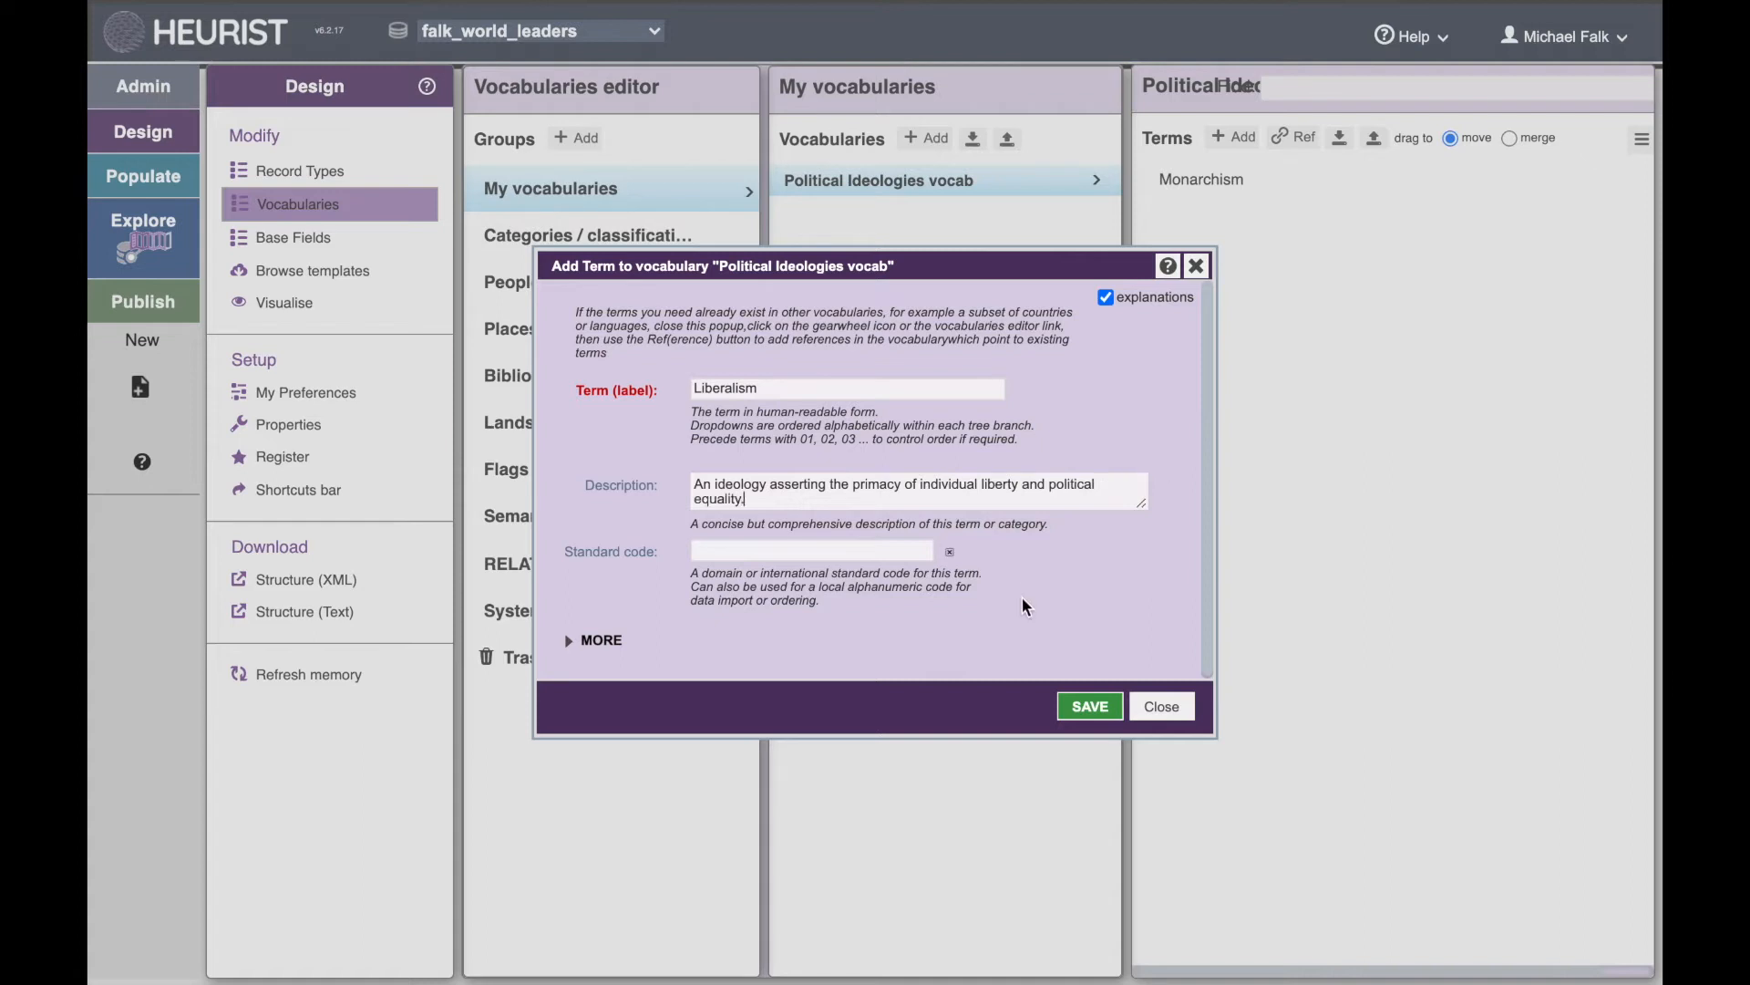
{"action": "left_click", "coordinate": [1091, 707]}
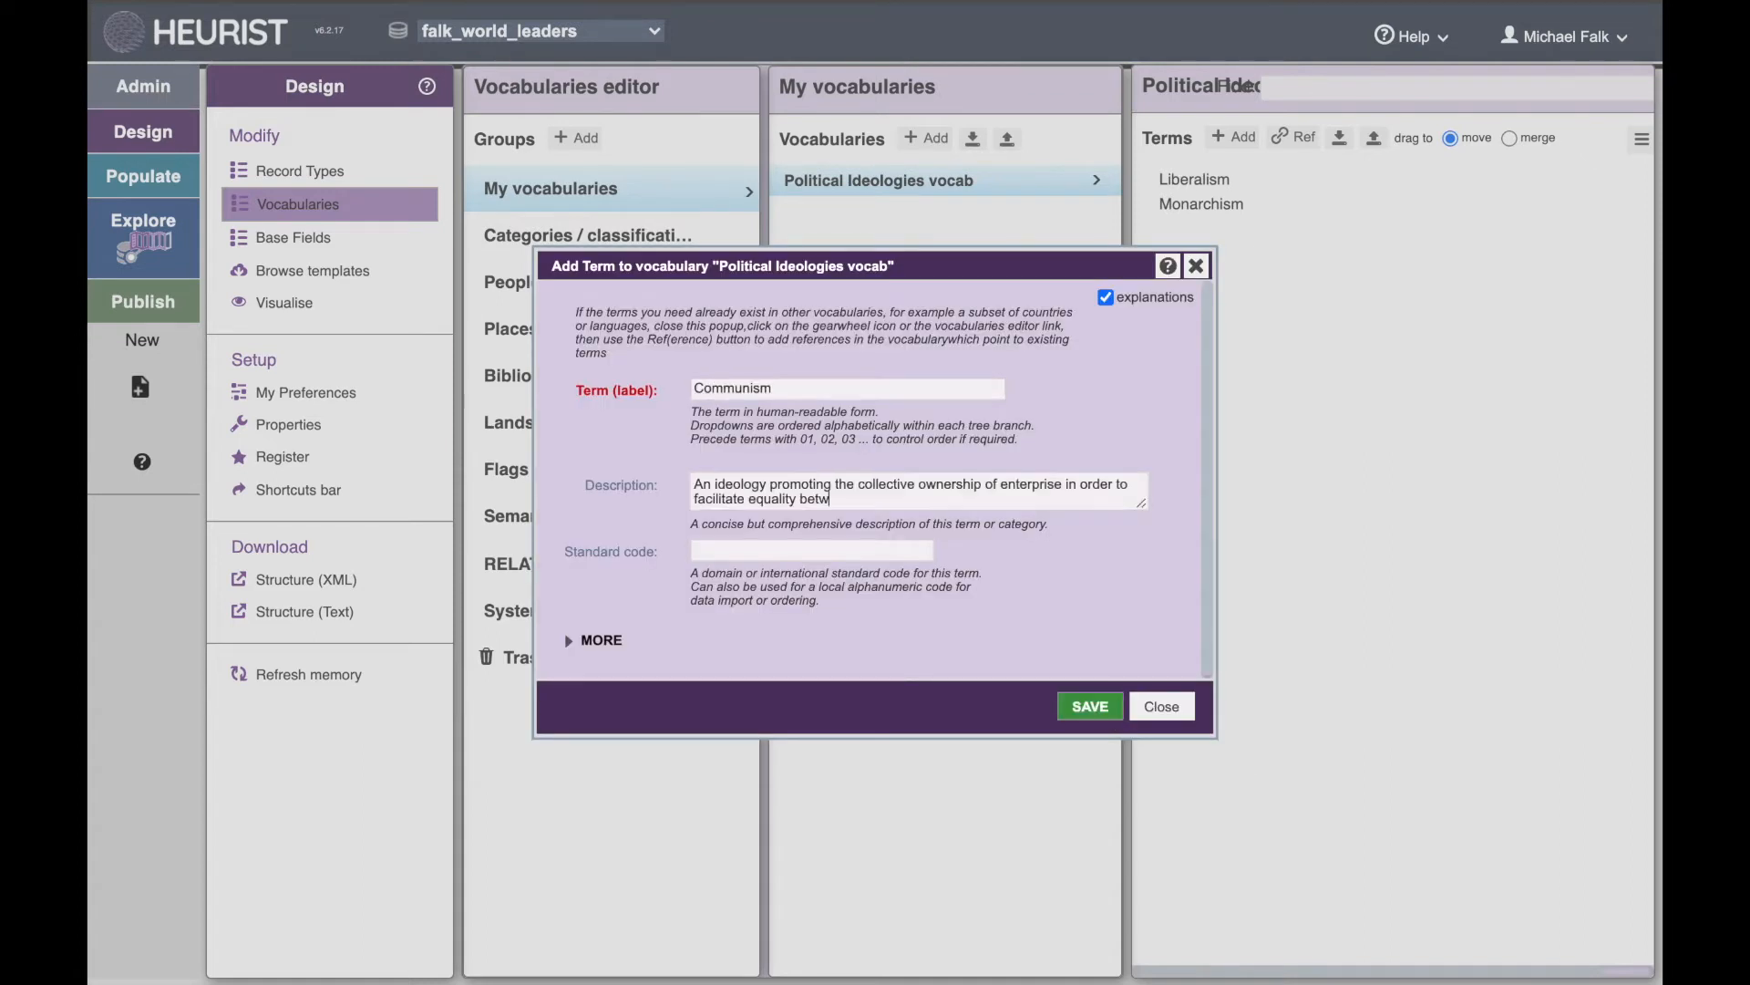
Step: Add the term Communism, described as "An ideology promoting the collective ownership of enterprise in order to facilitate equality between people."
{"action": "type", "text": "tween people."}
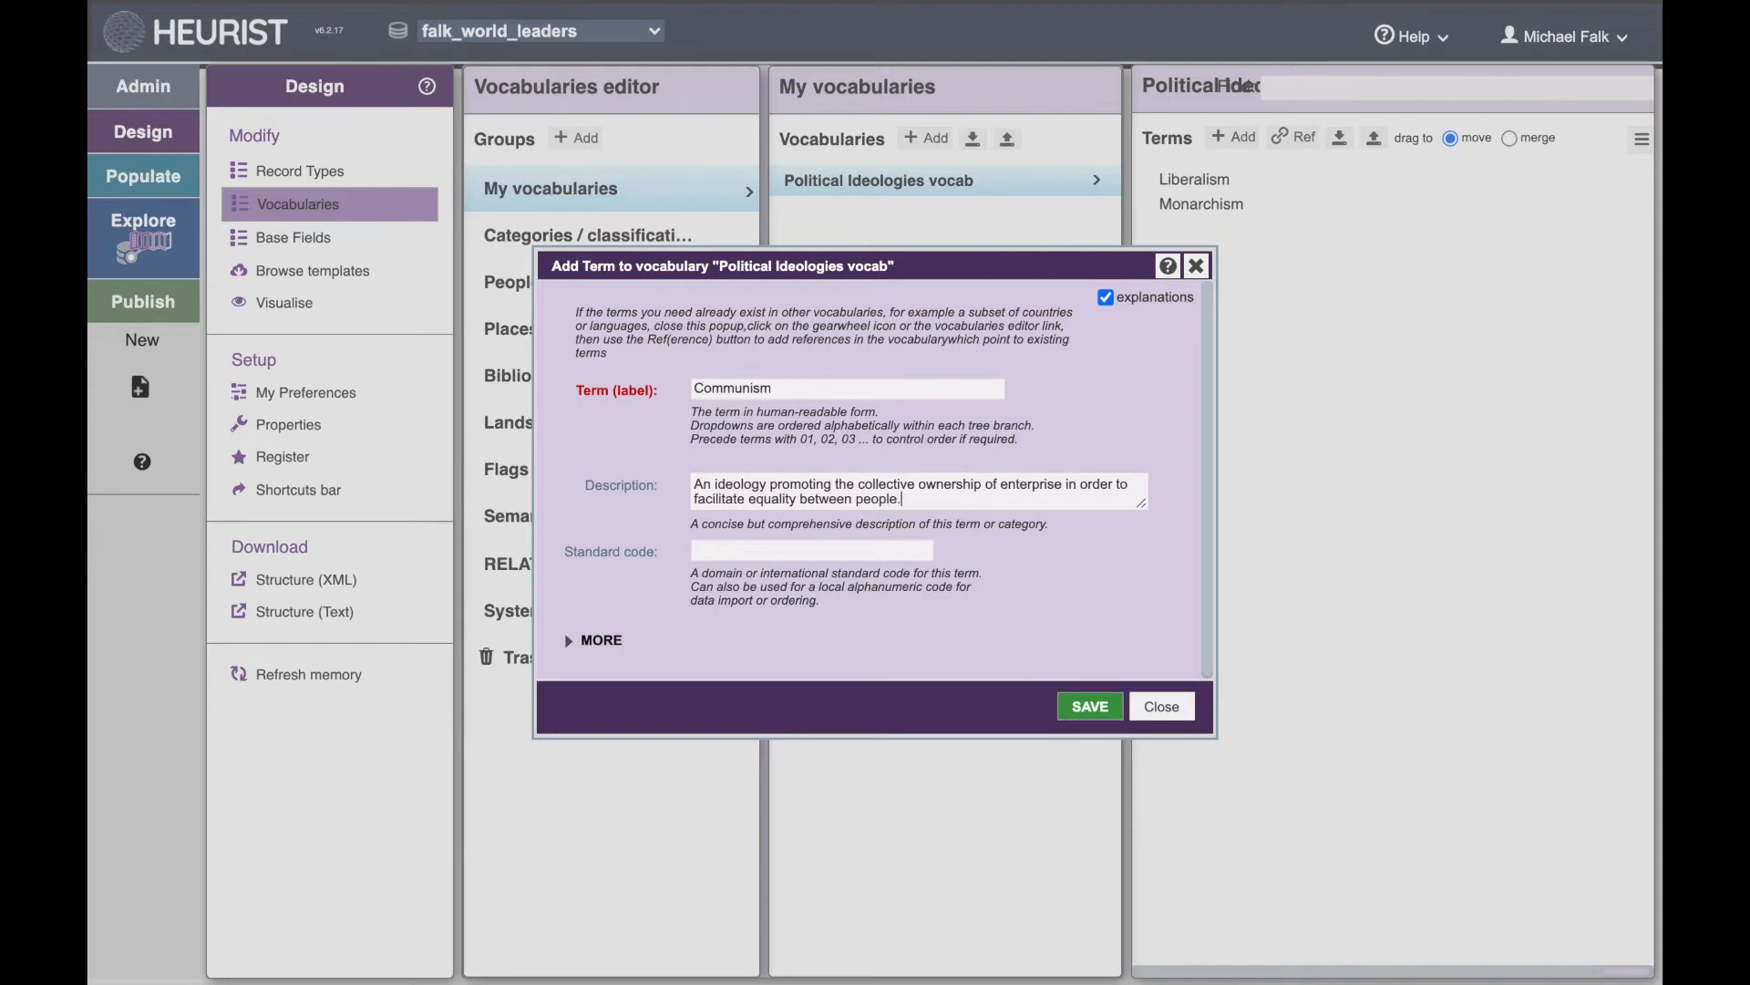
{"action": "left_click", "coordinate": [1092, 710]}
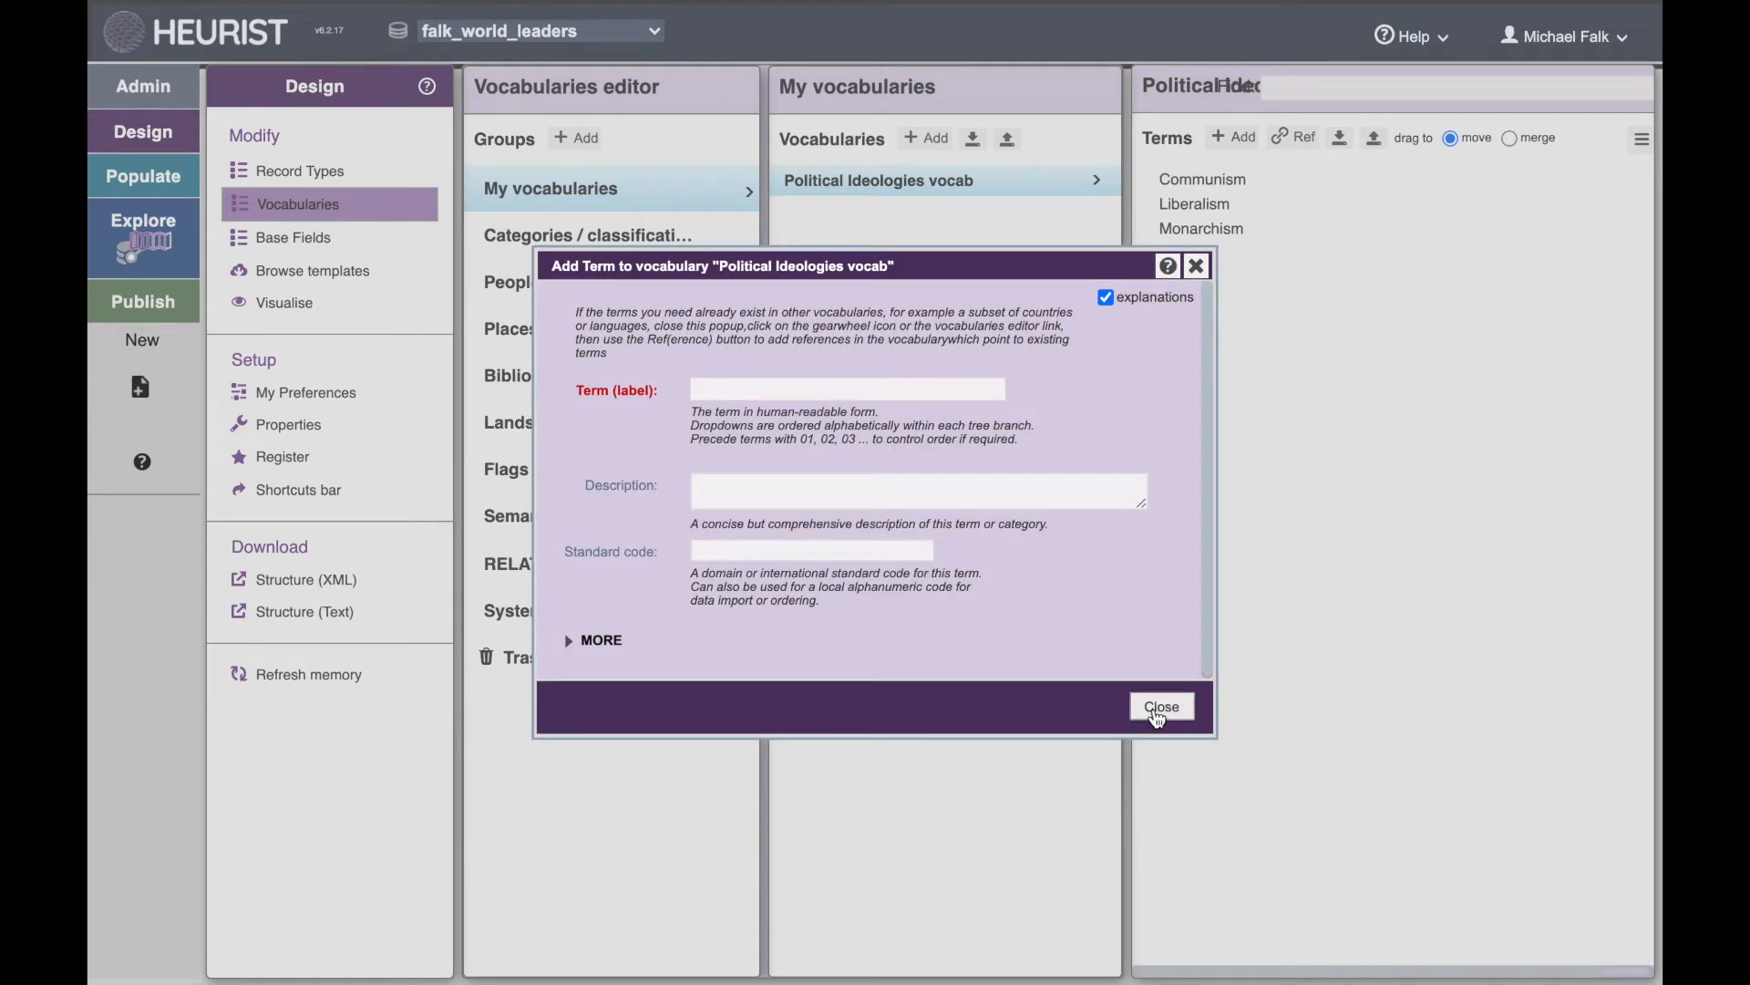
{"action": "left_click", "coordinate": [1156, 714]}
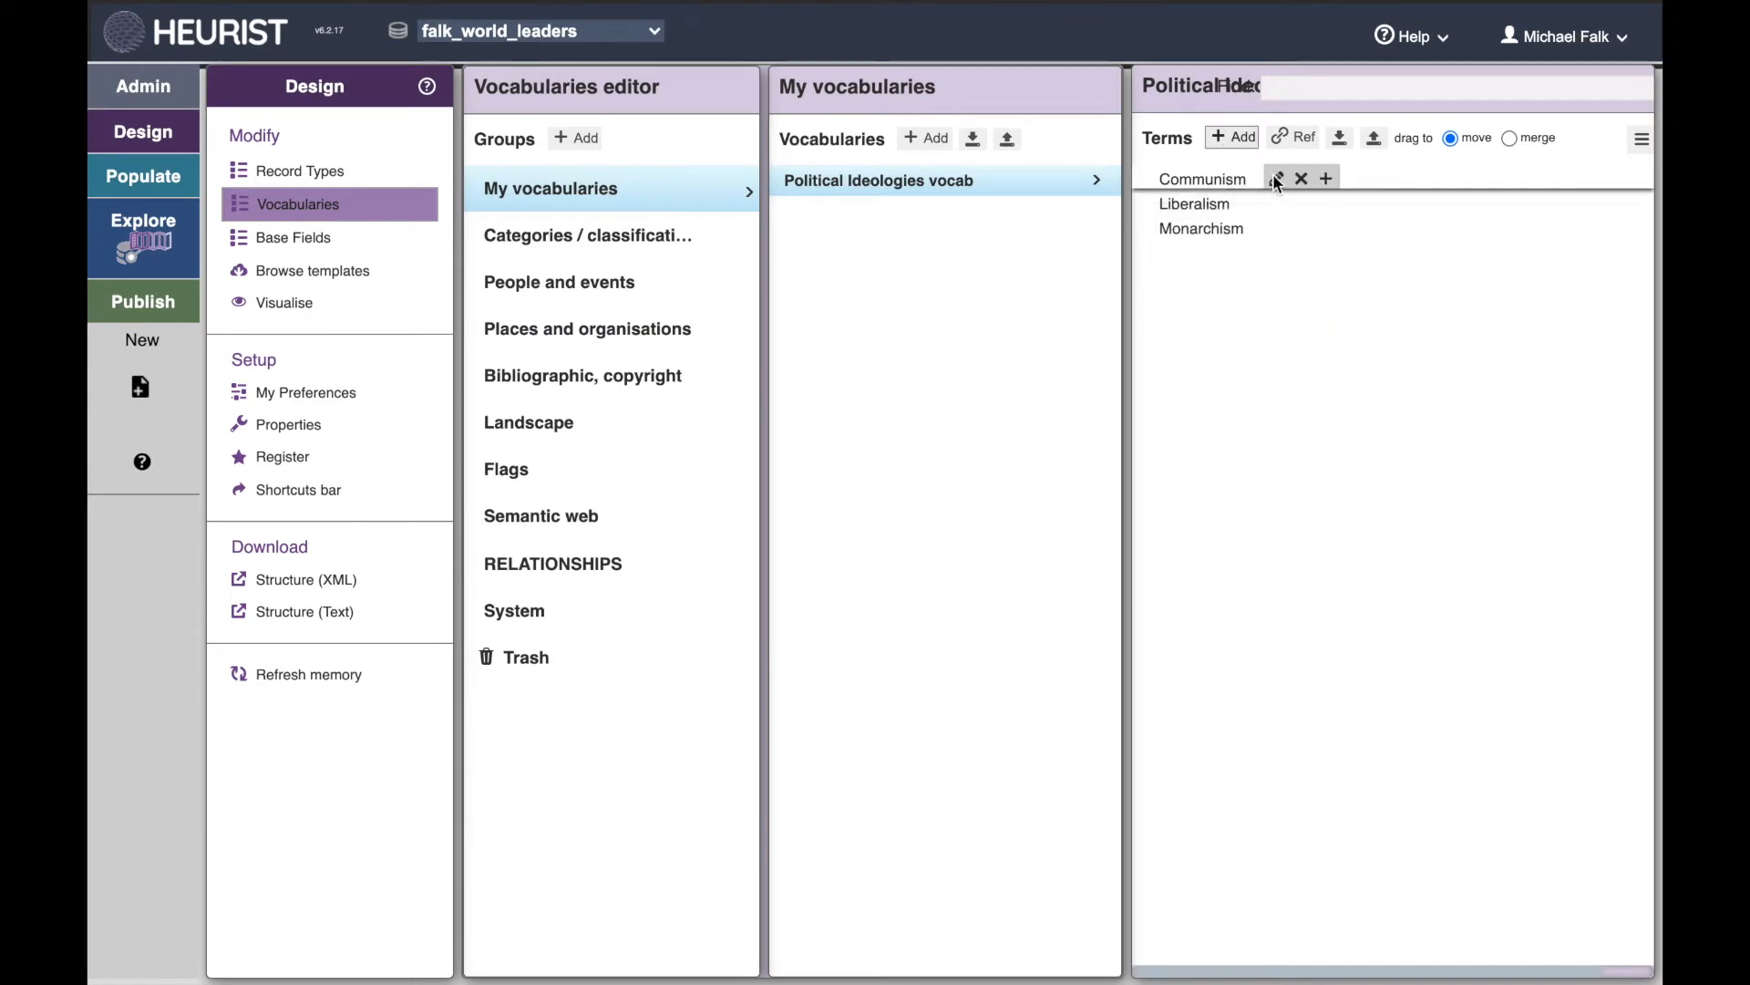
Step: Open the Communism term's details to check its label and description, and close them without changes
{"action": "left_click", "coordinate": [1276, 179]}
{"action": "left_click", "coordinate": [936, 465]}
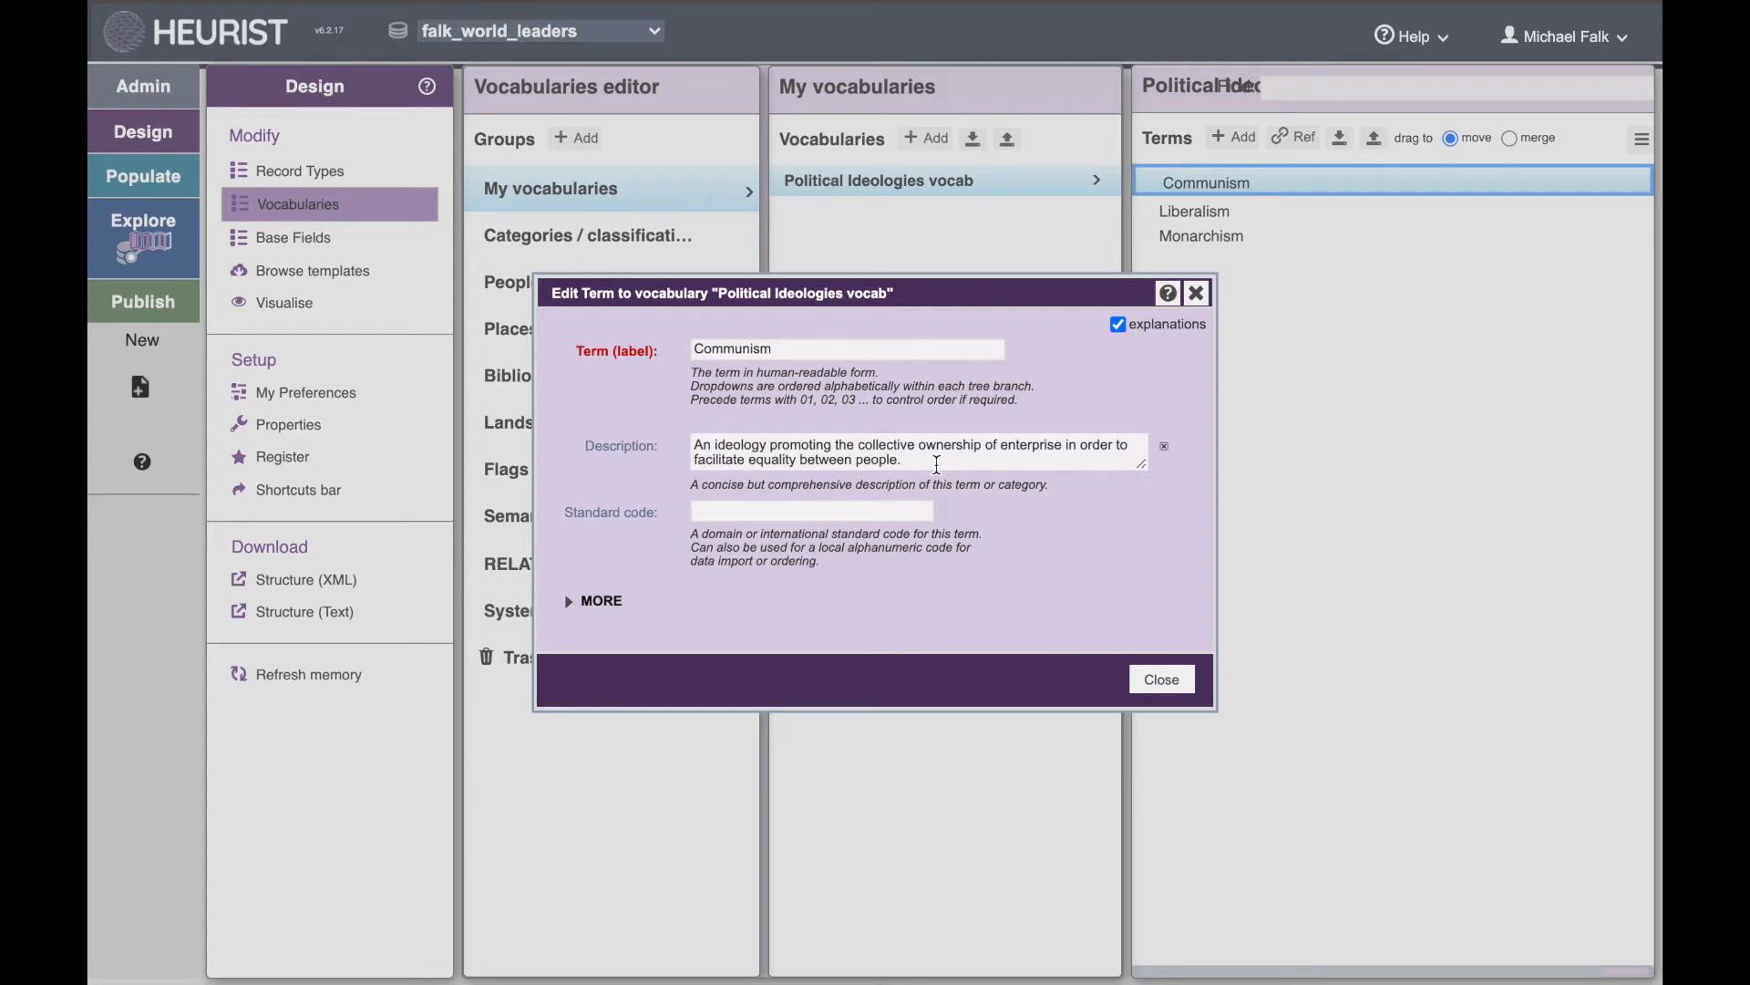
{"action": "left_click", "coordinate": [1185, 674]}
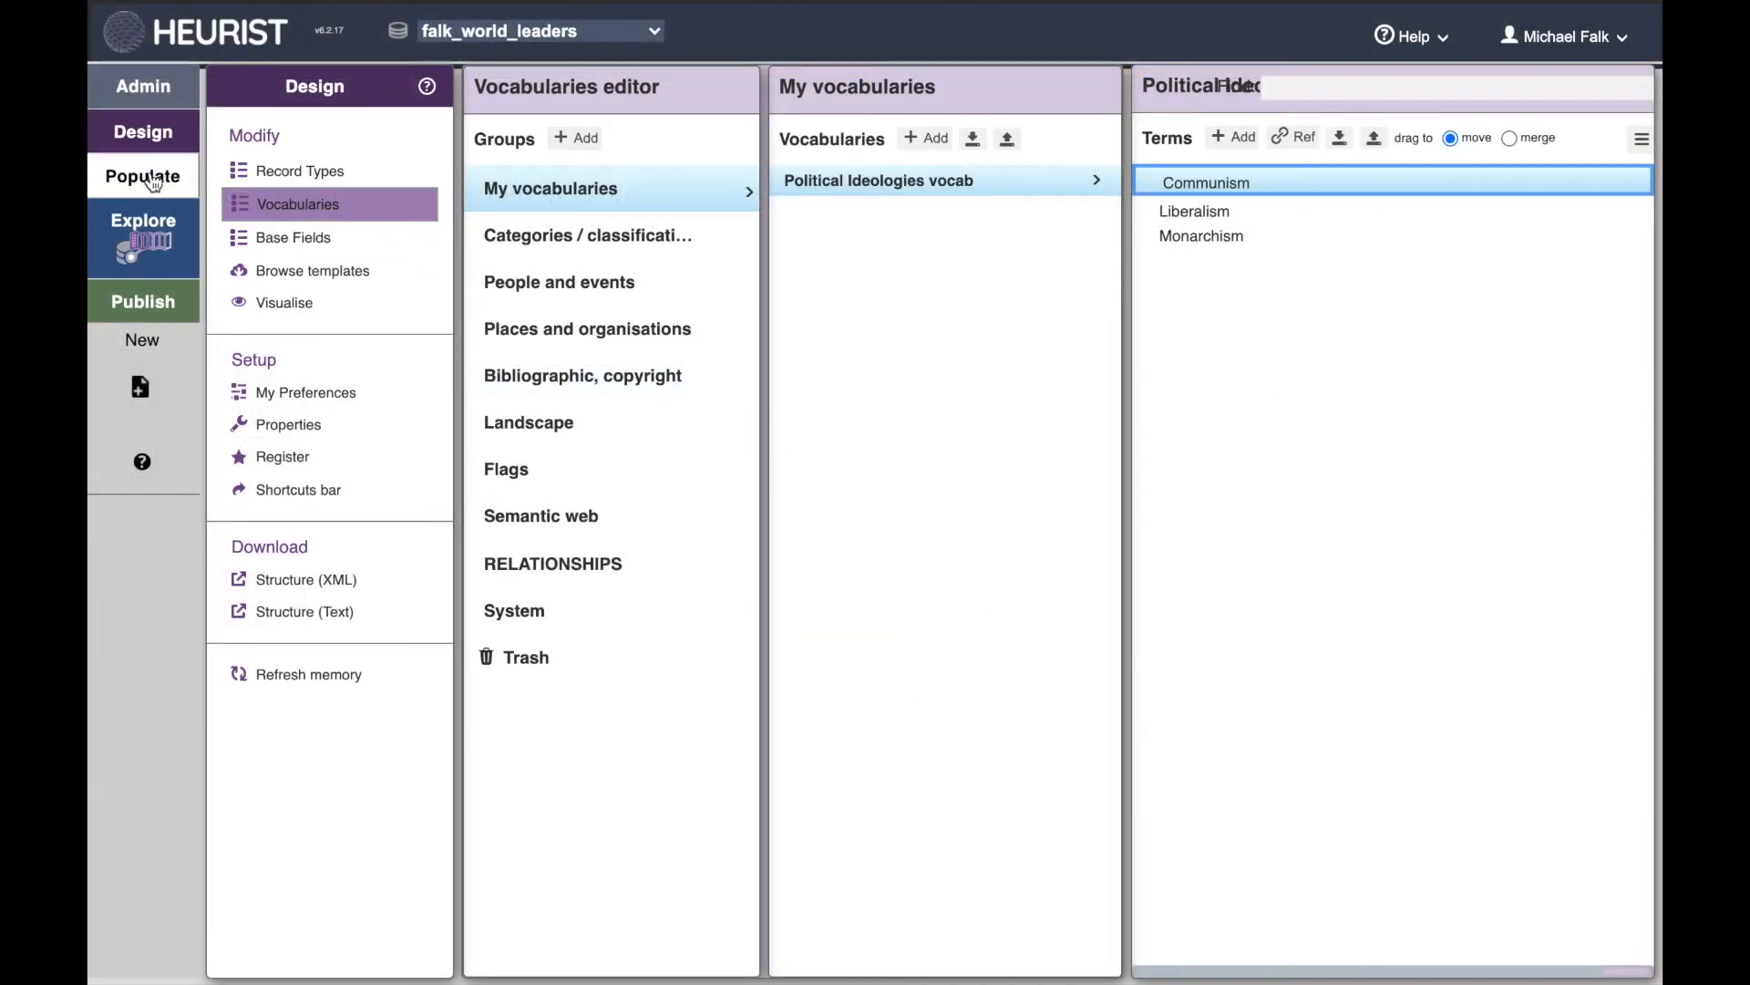
Step: Insert a Person field after Gender in the Menzies record's structure, named "Ideological affiliation", with help text "The ideological affiliations of the given person."
{"action": "left_click", "coordinate": [144, 234]}
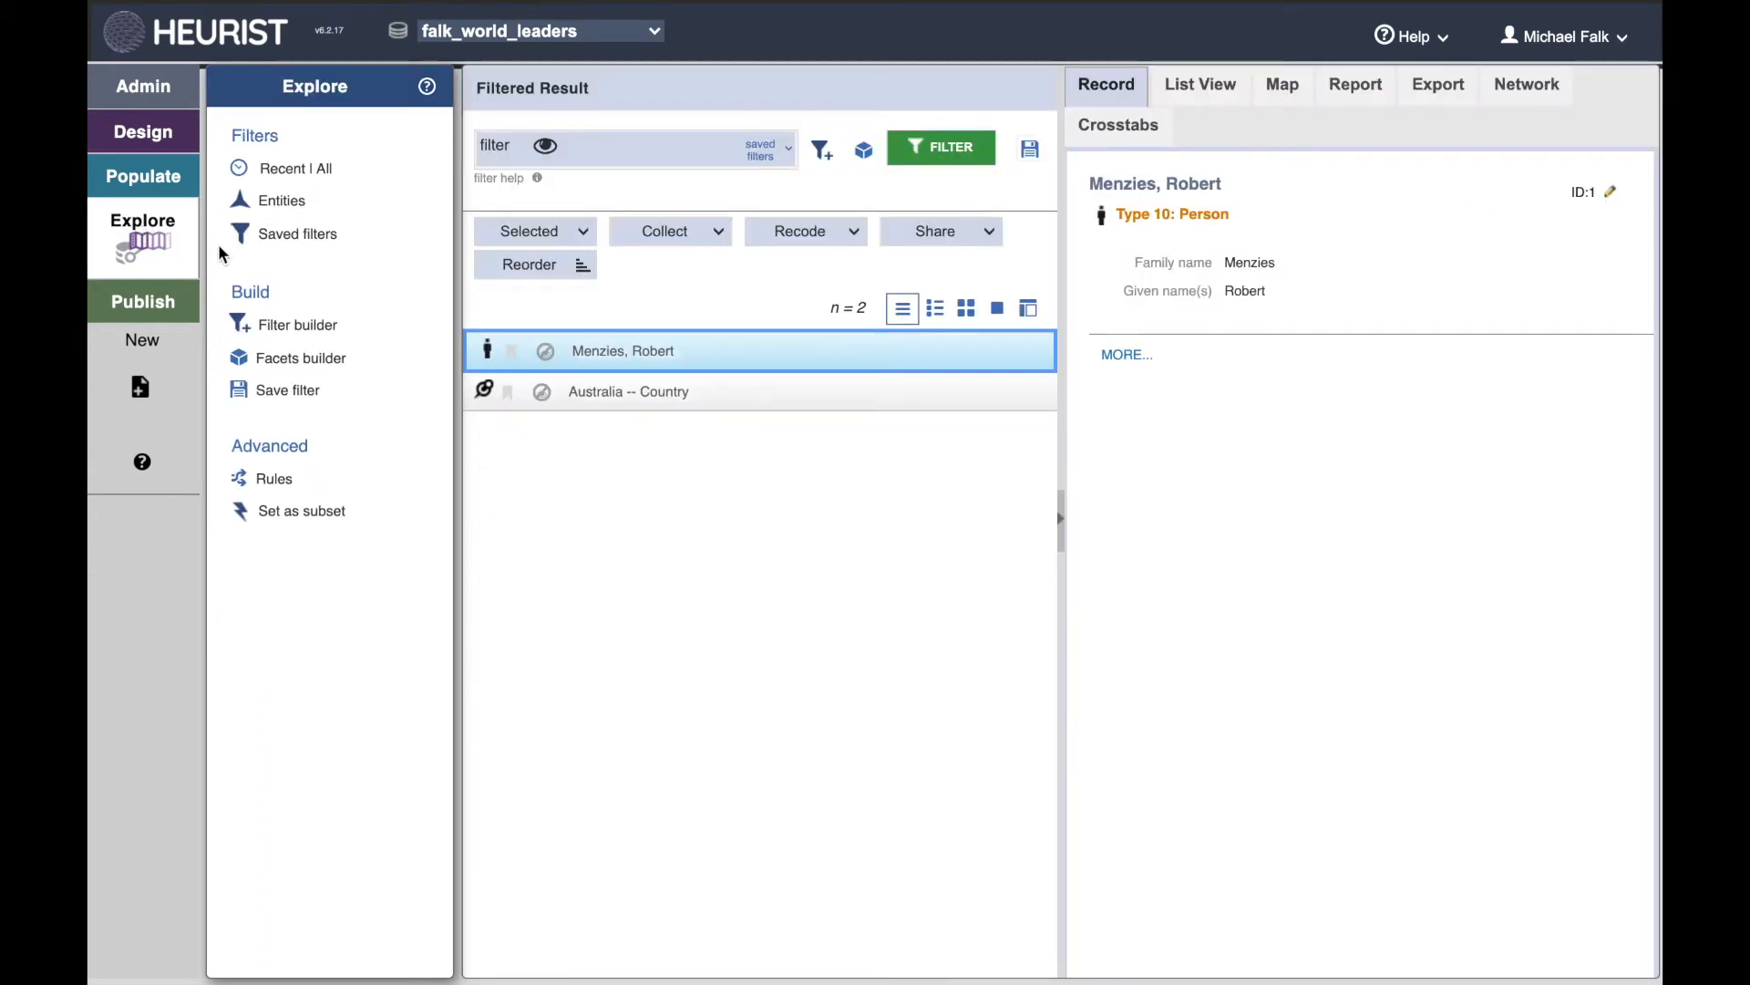
{"action": "double_click", "coordinate": [591, 354]}
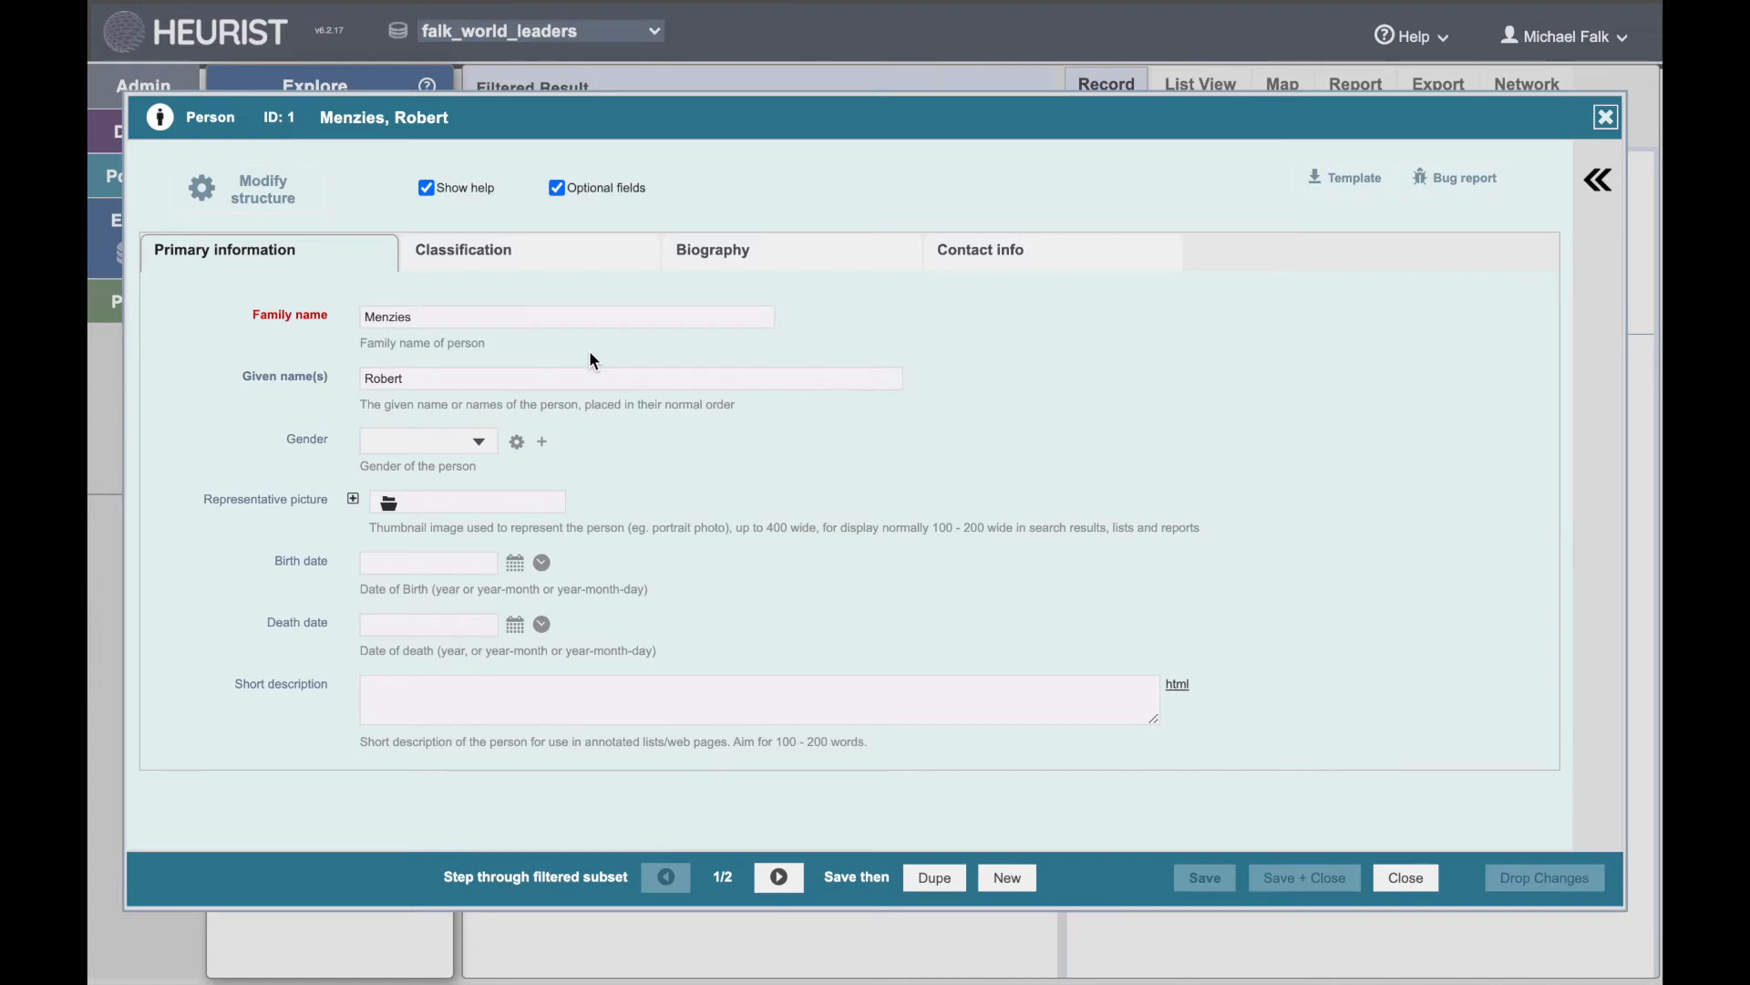
{"action": "left_click", "coordinate": [301, 194]}
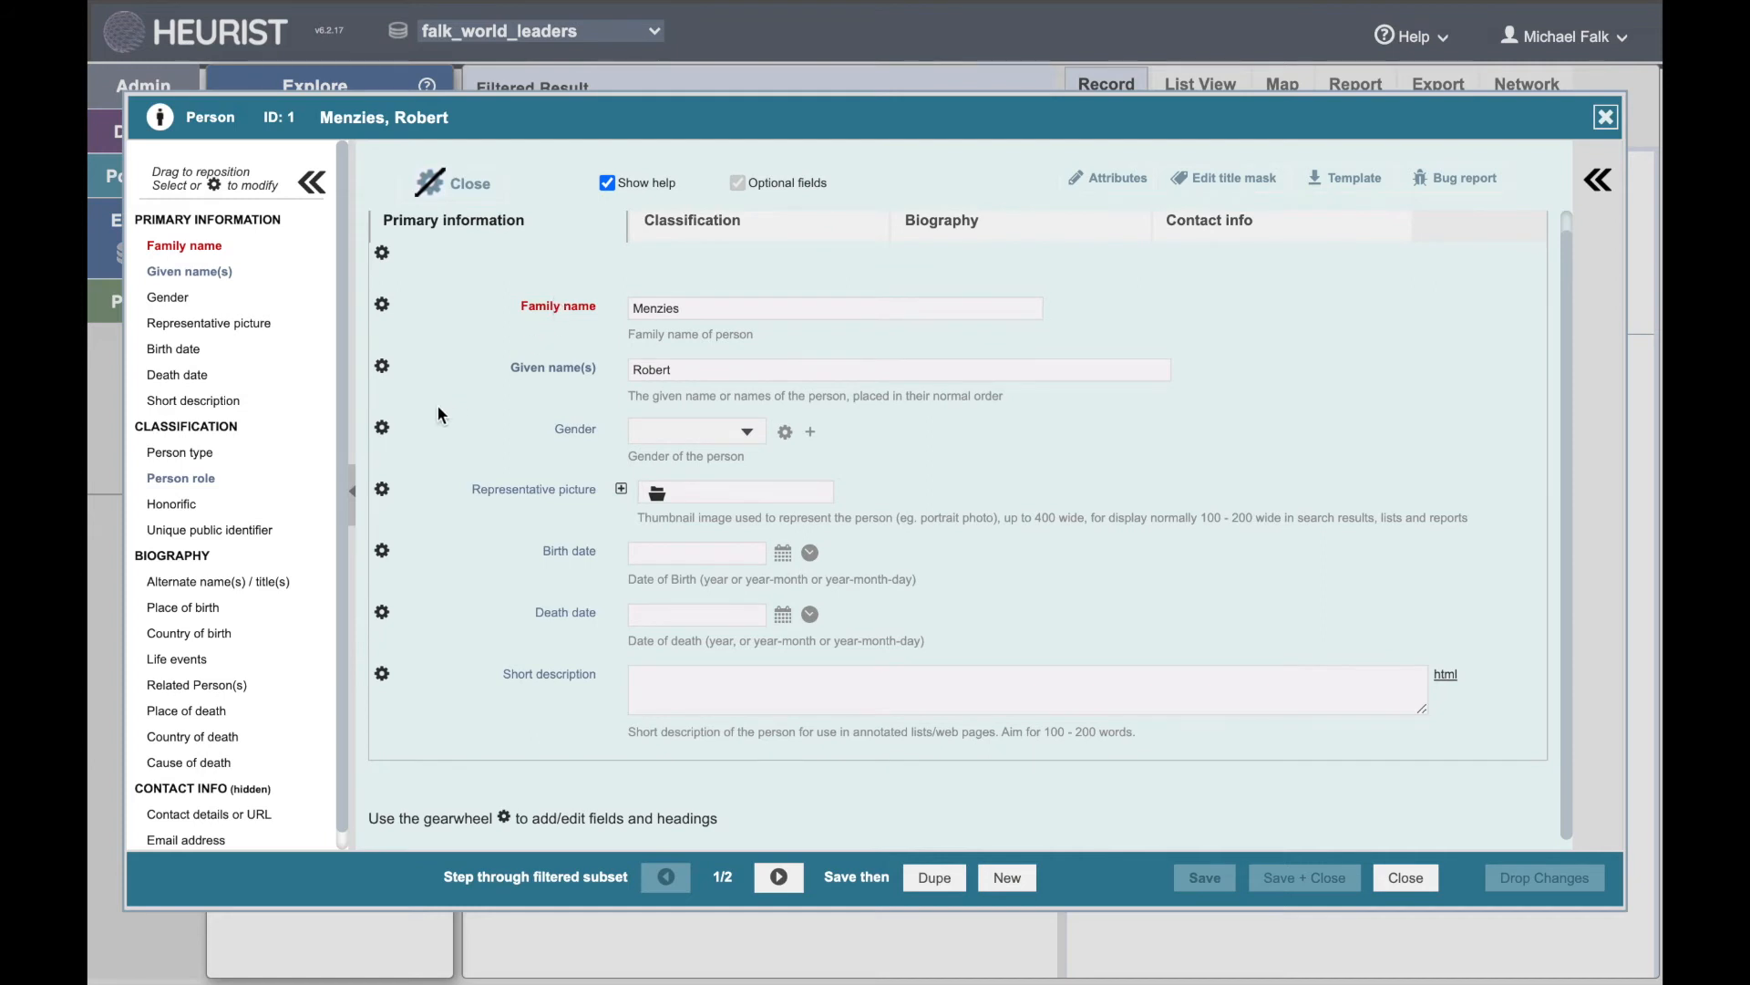
{"action": "left_click", "coordinate": [383, 428]}
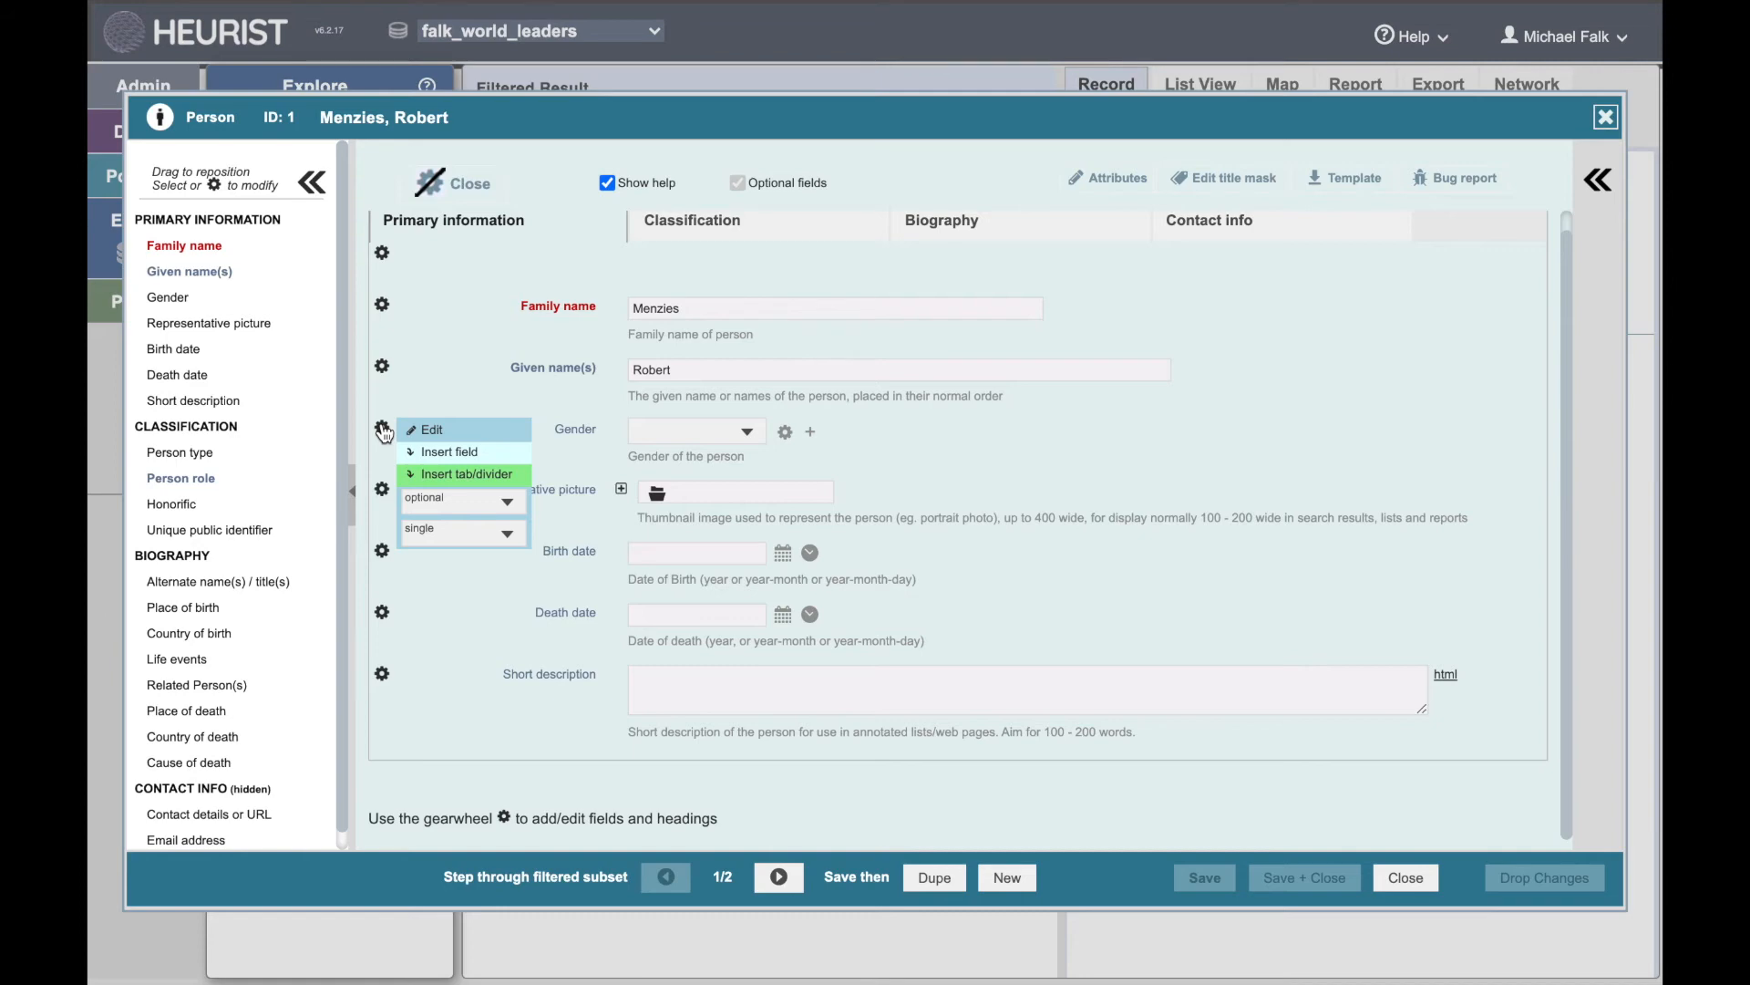
{"action": "left_click", "coordinate": [439, 455]}
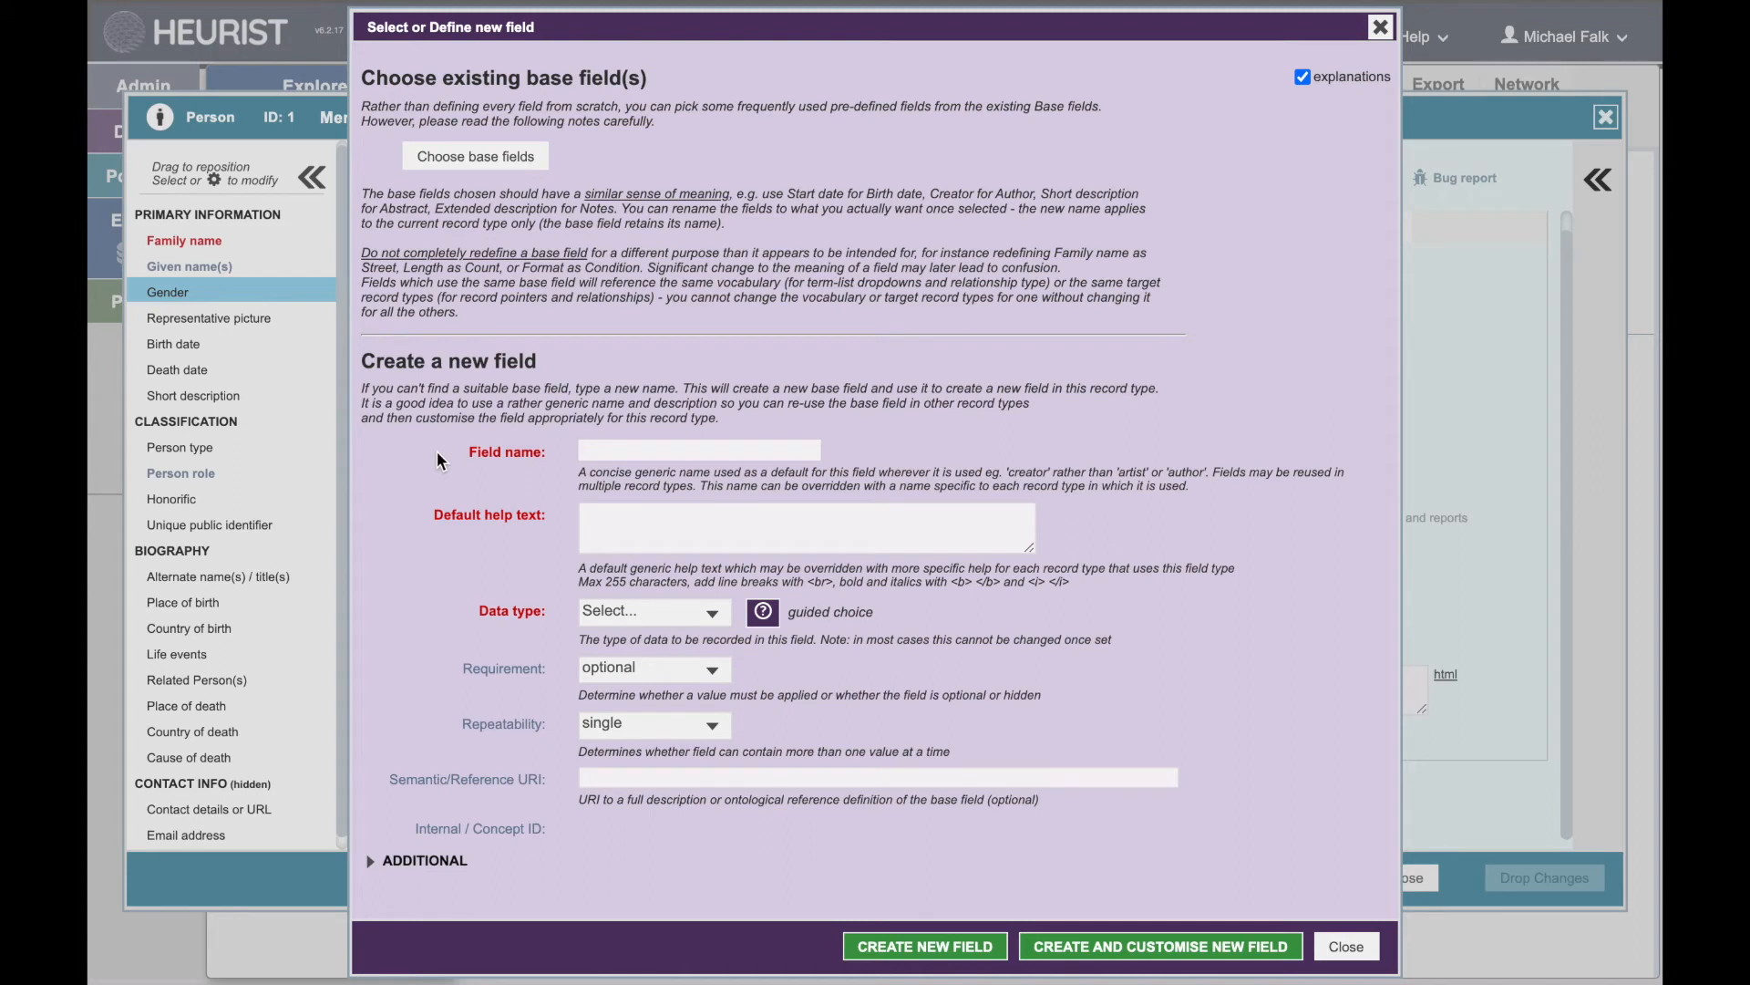
{"action": "type", "text": "Ideological affiliation"}
{"action": "left_click", "coordinate": [694, 521]}
{"action": "type", "text": "The ideological affiliations of the given person."}
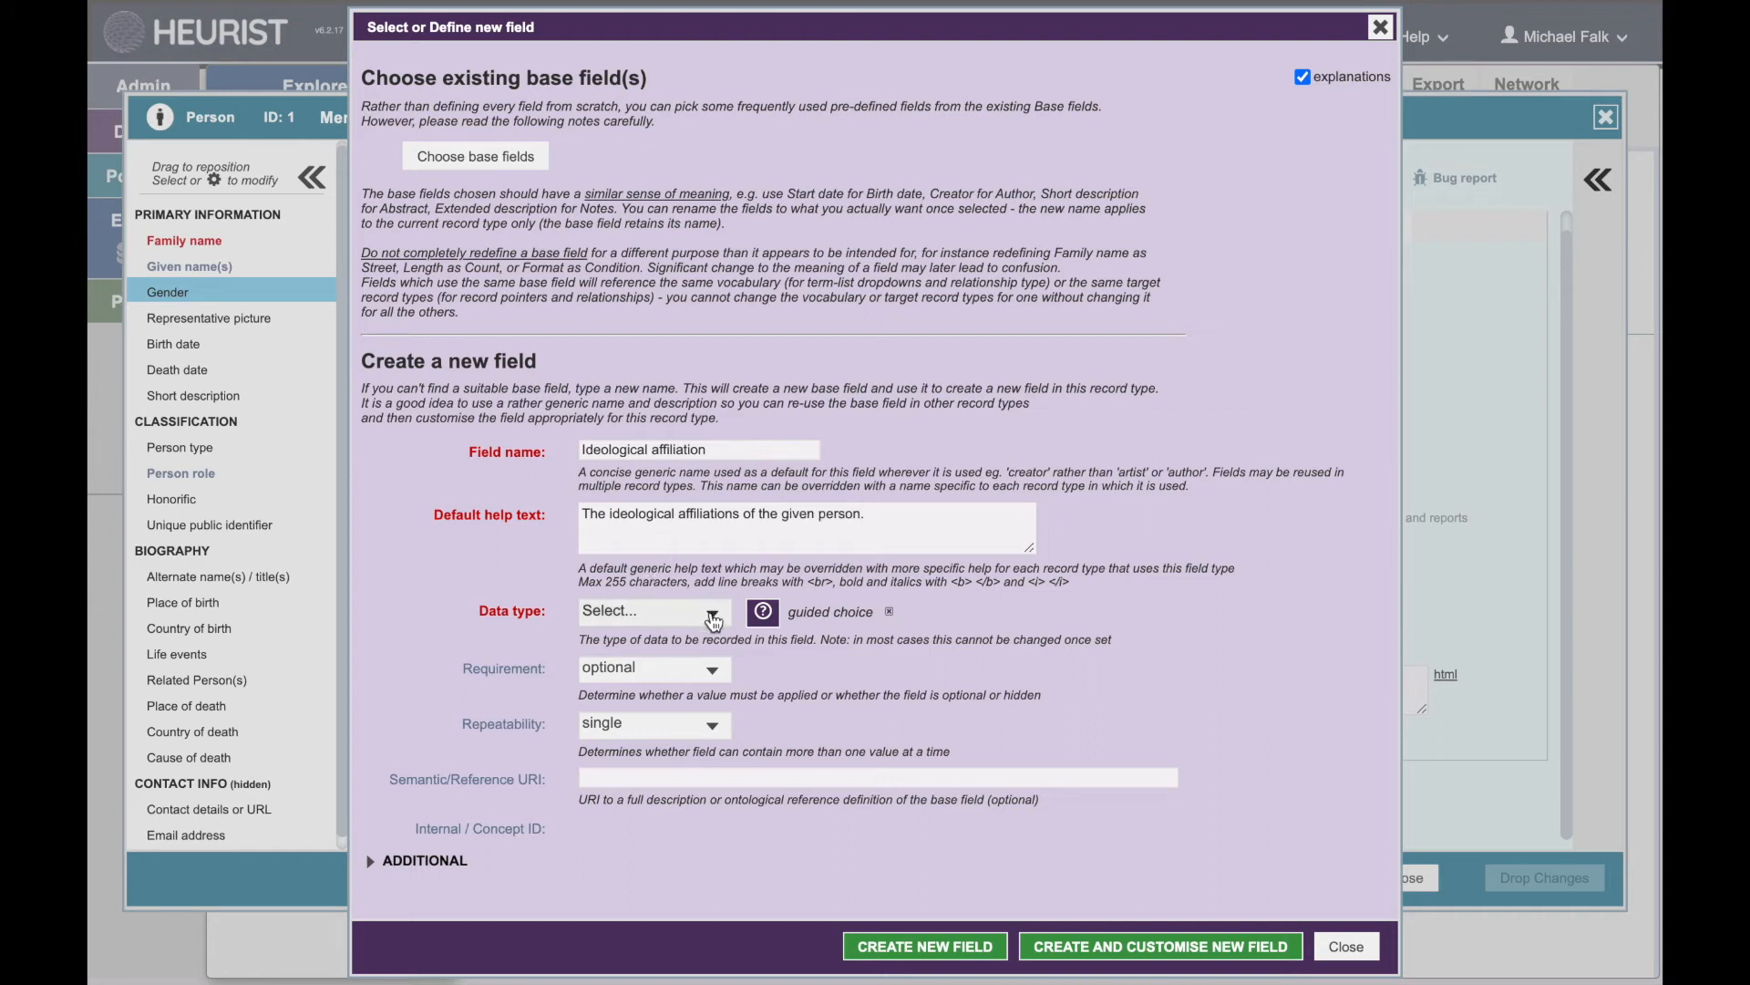
Step: Set the new field's data type to Dropdown (Terms), repeatable, using the Political Ideologies vocab vocabulary, and create the field
{"action": "left_click", "coordinate": [714, 621]}
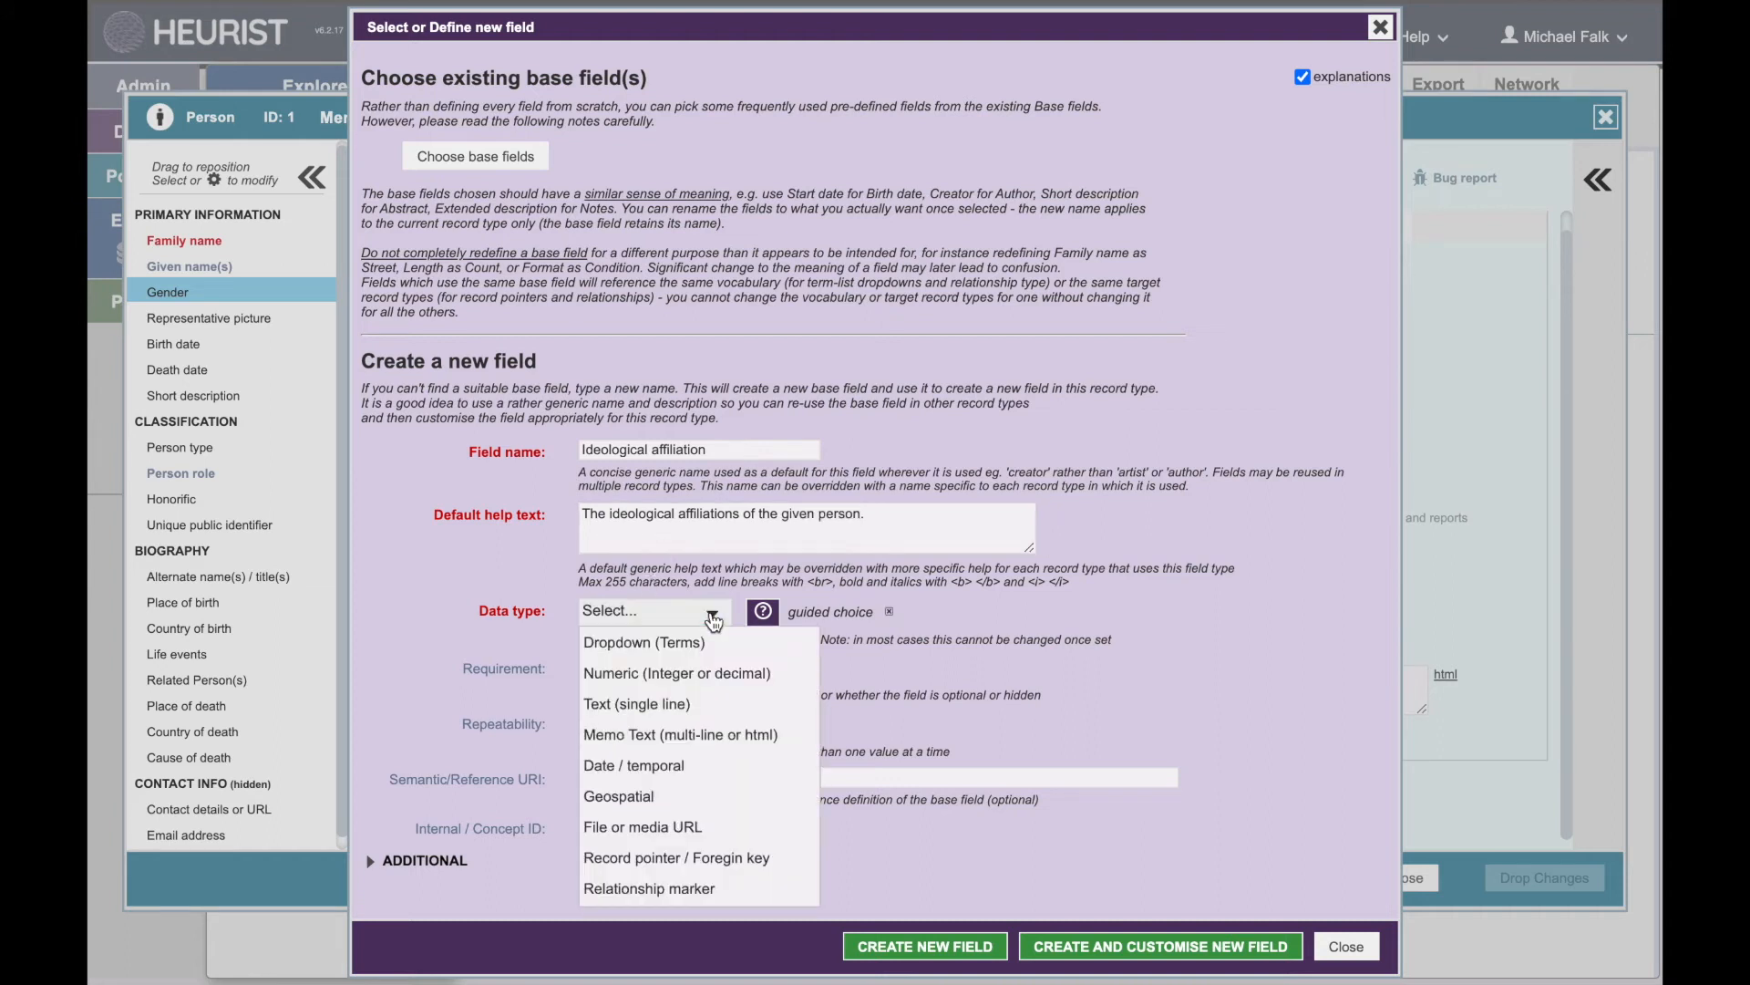
{"action": "left_click", "coordinate": [662, 645]}
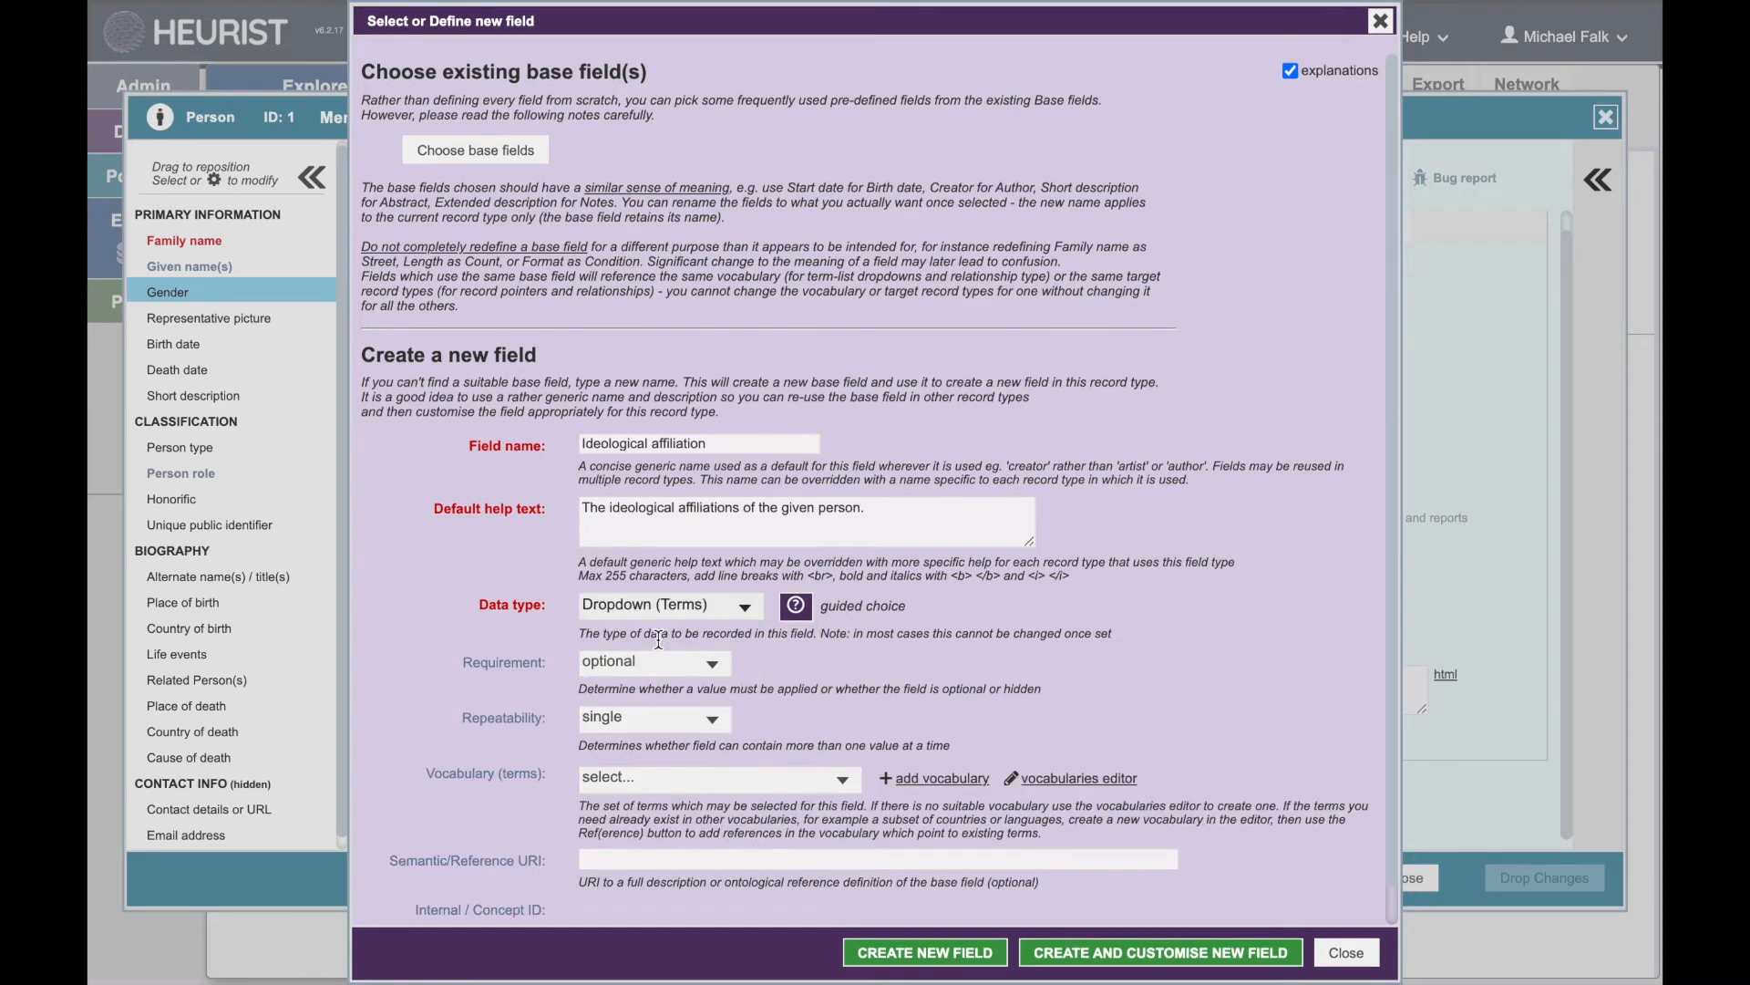
{"action": "left_click", "coordinate": [712, 679]}
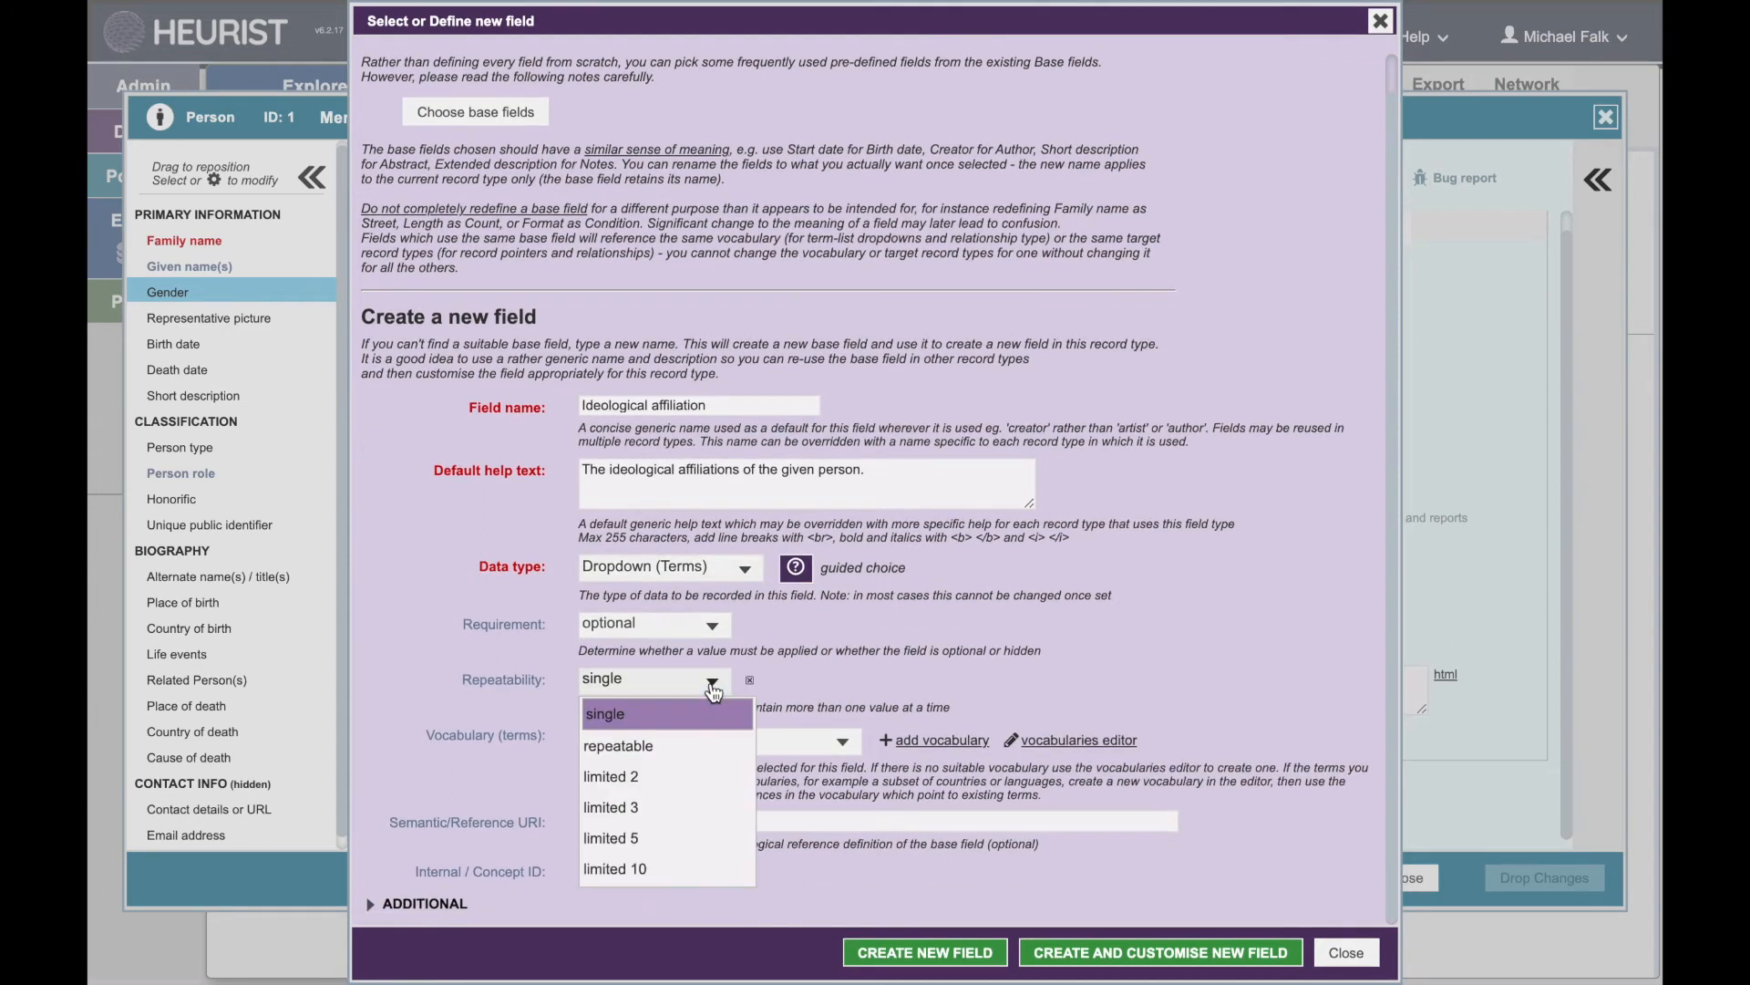
{"action": "left_click", "coordinate": [655, 753]}
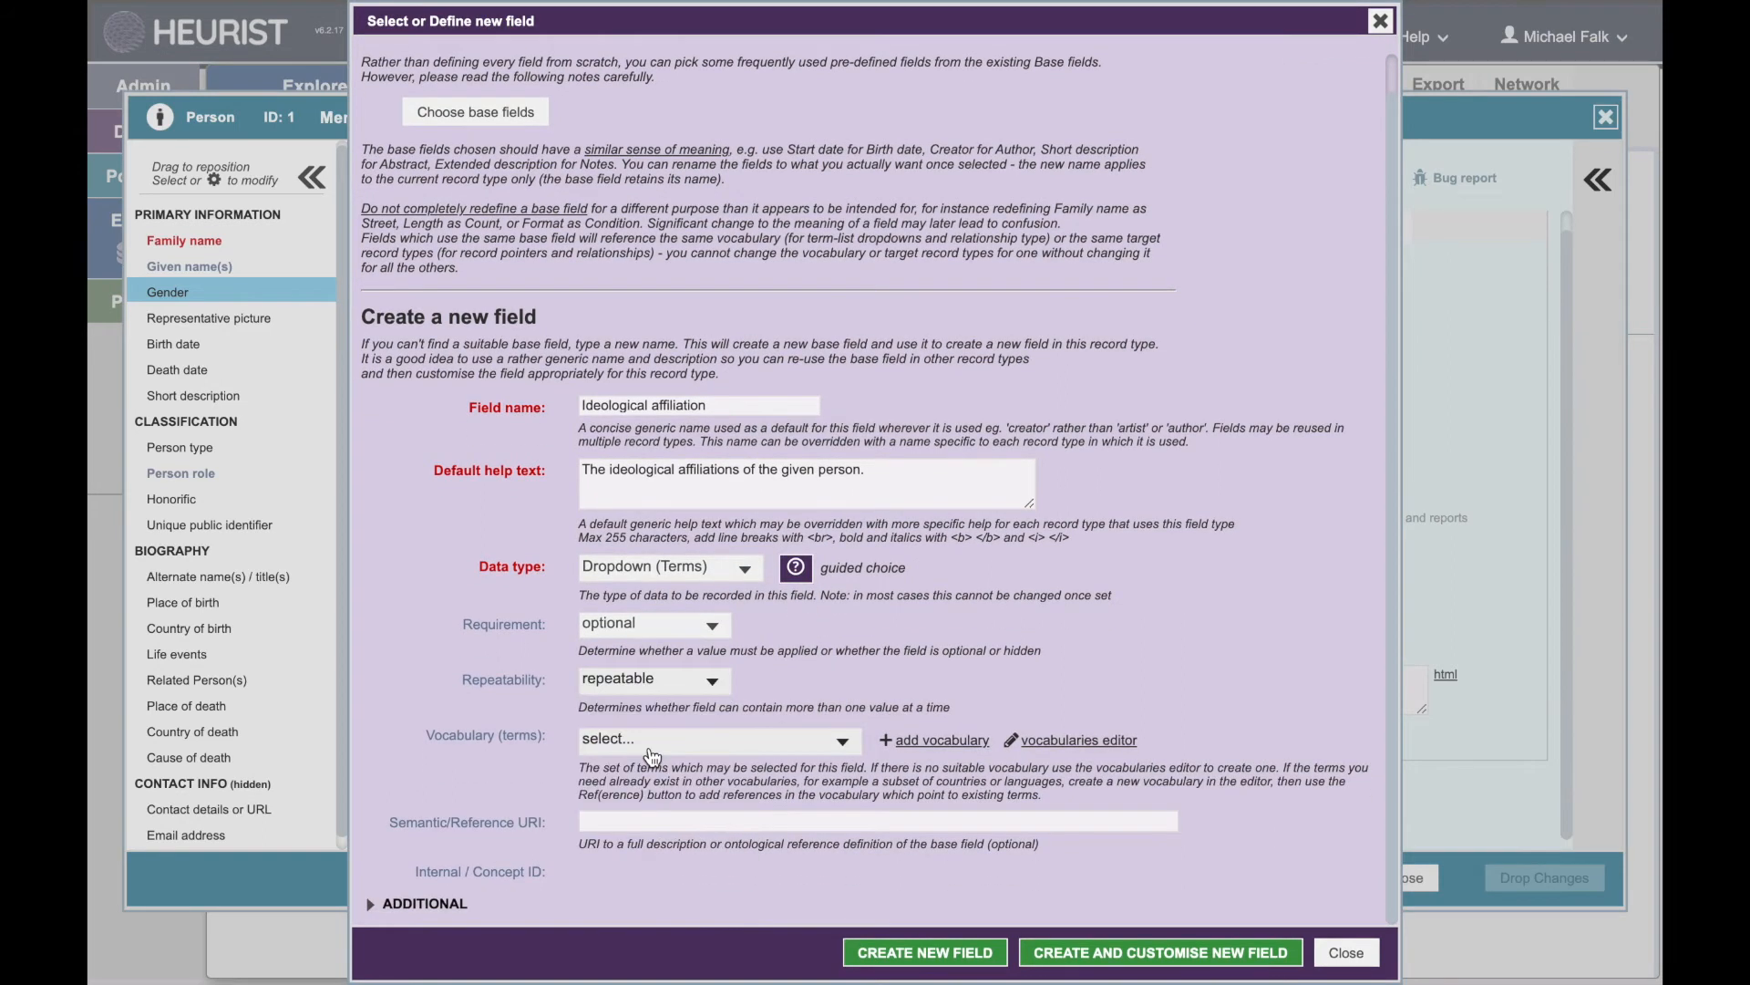
{"action": "left_click", "coordinate": [842, 743]}
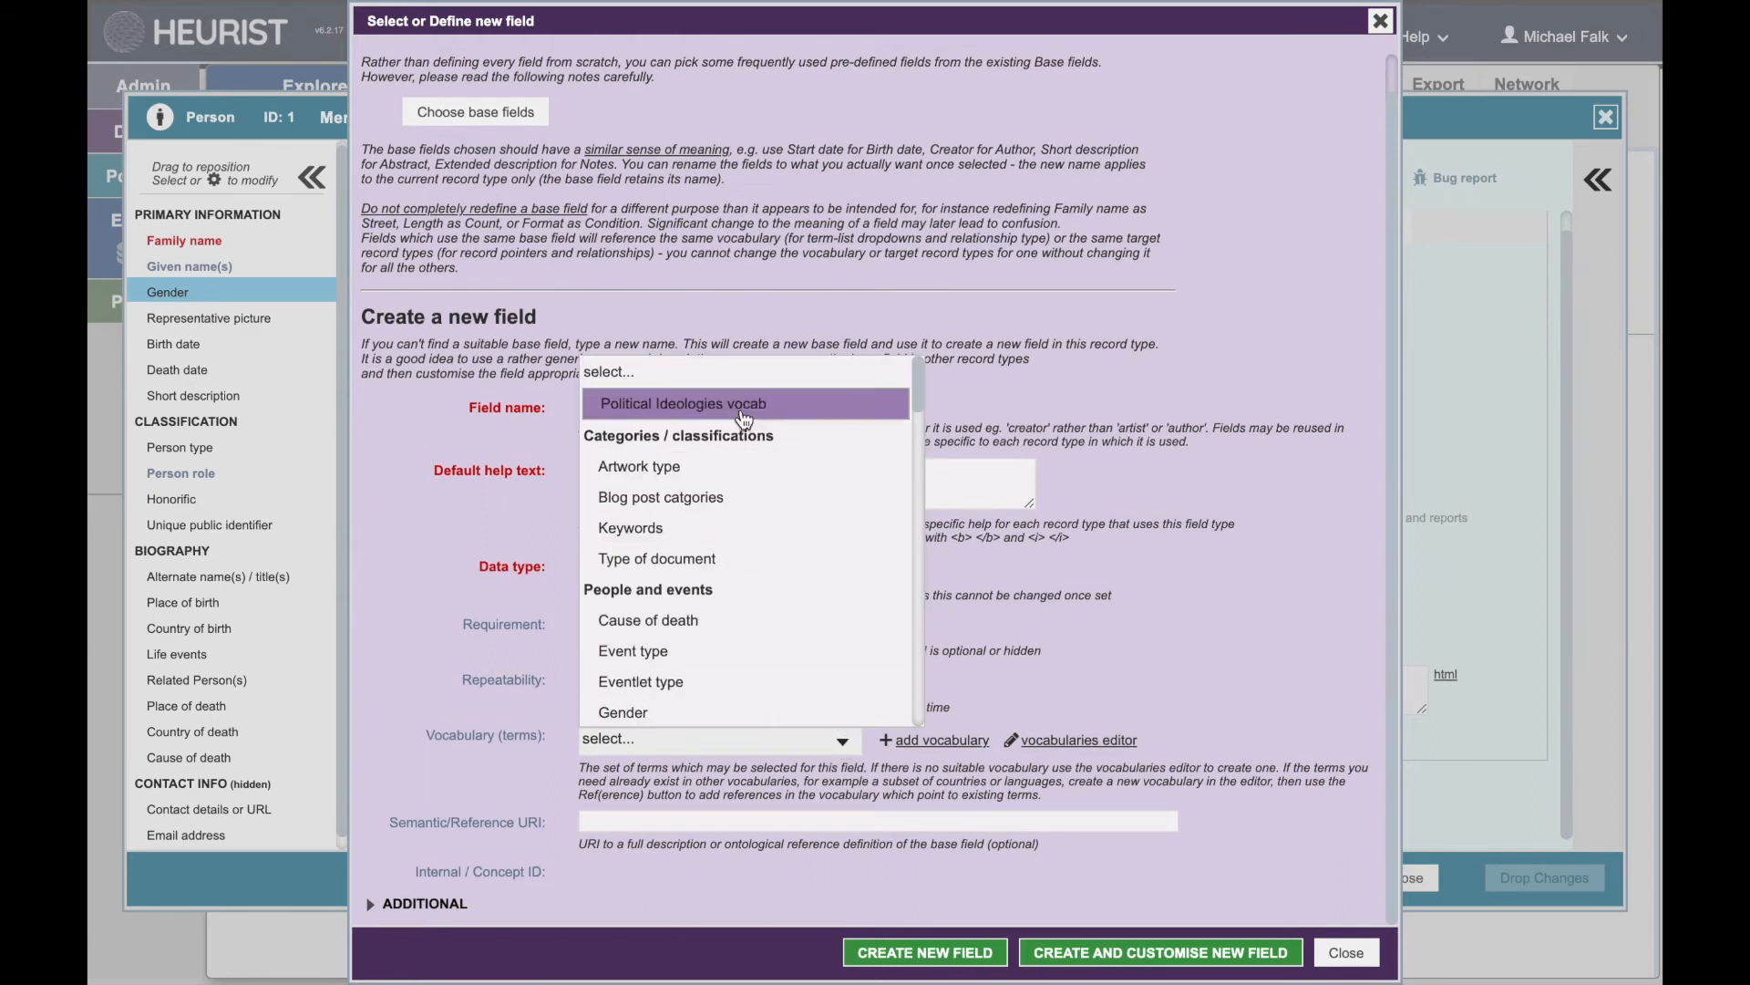
{"action": "left_click", "coordinate": [710, 411]}
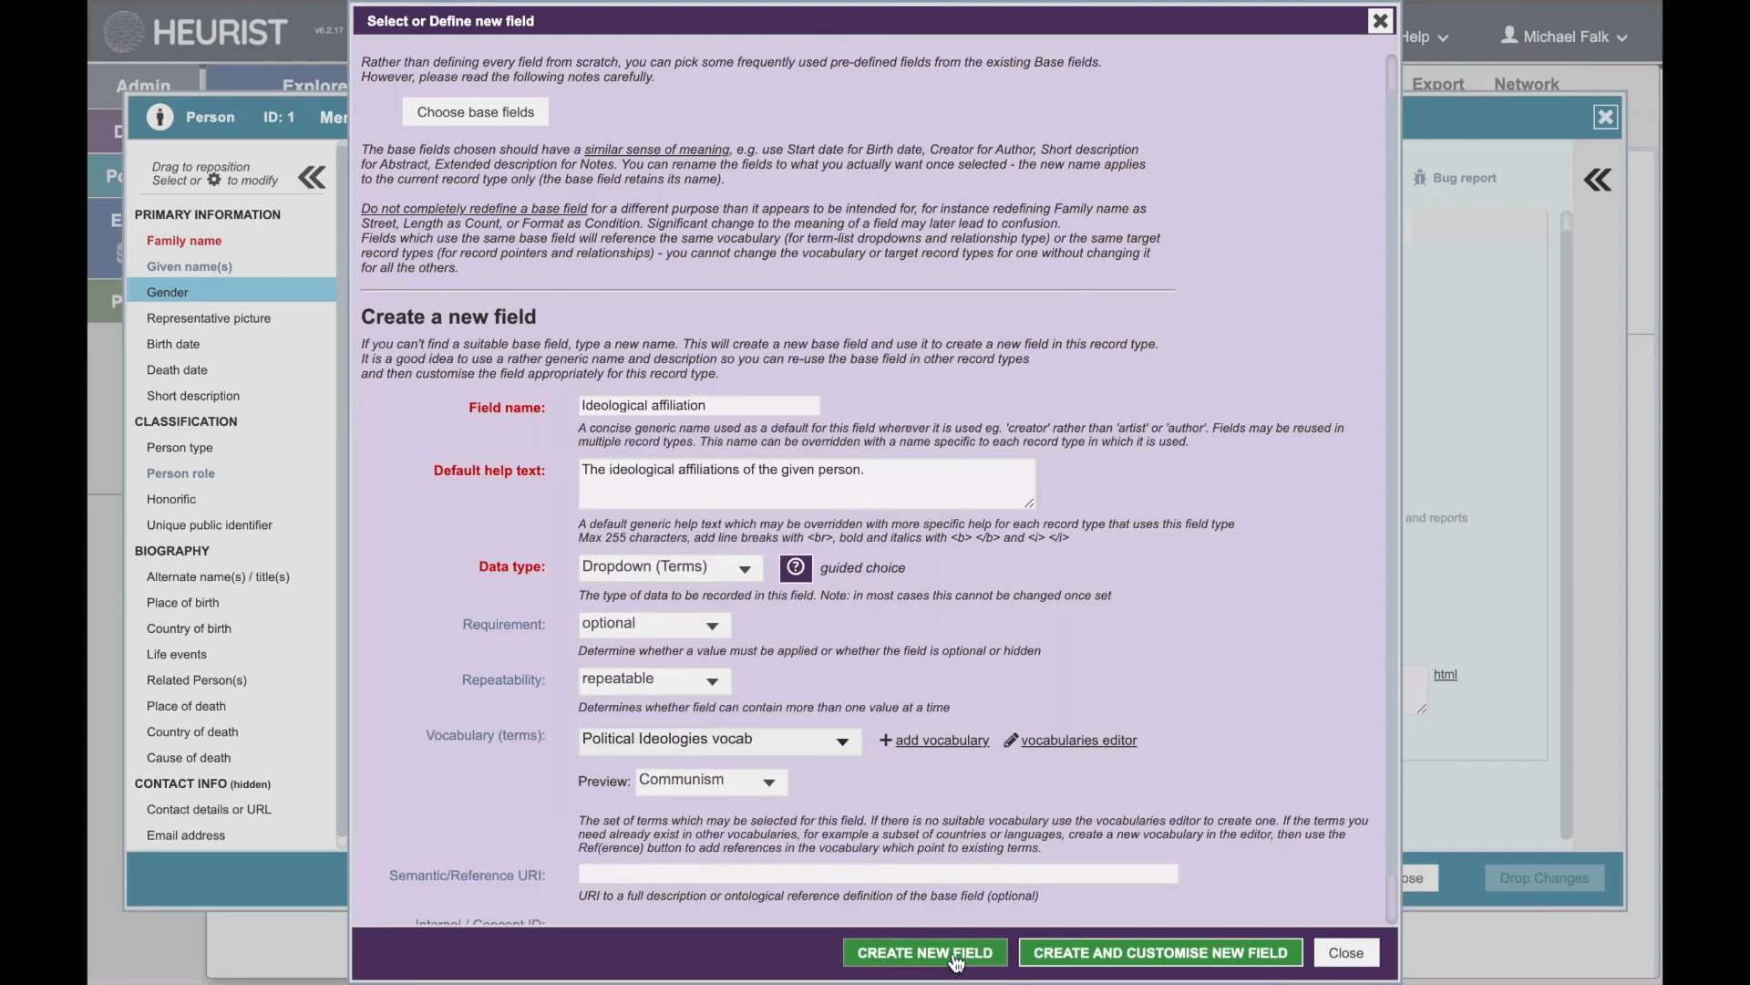
{"action": "left_click", "coordinate": [882, 951]}
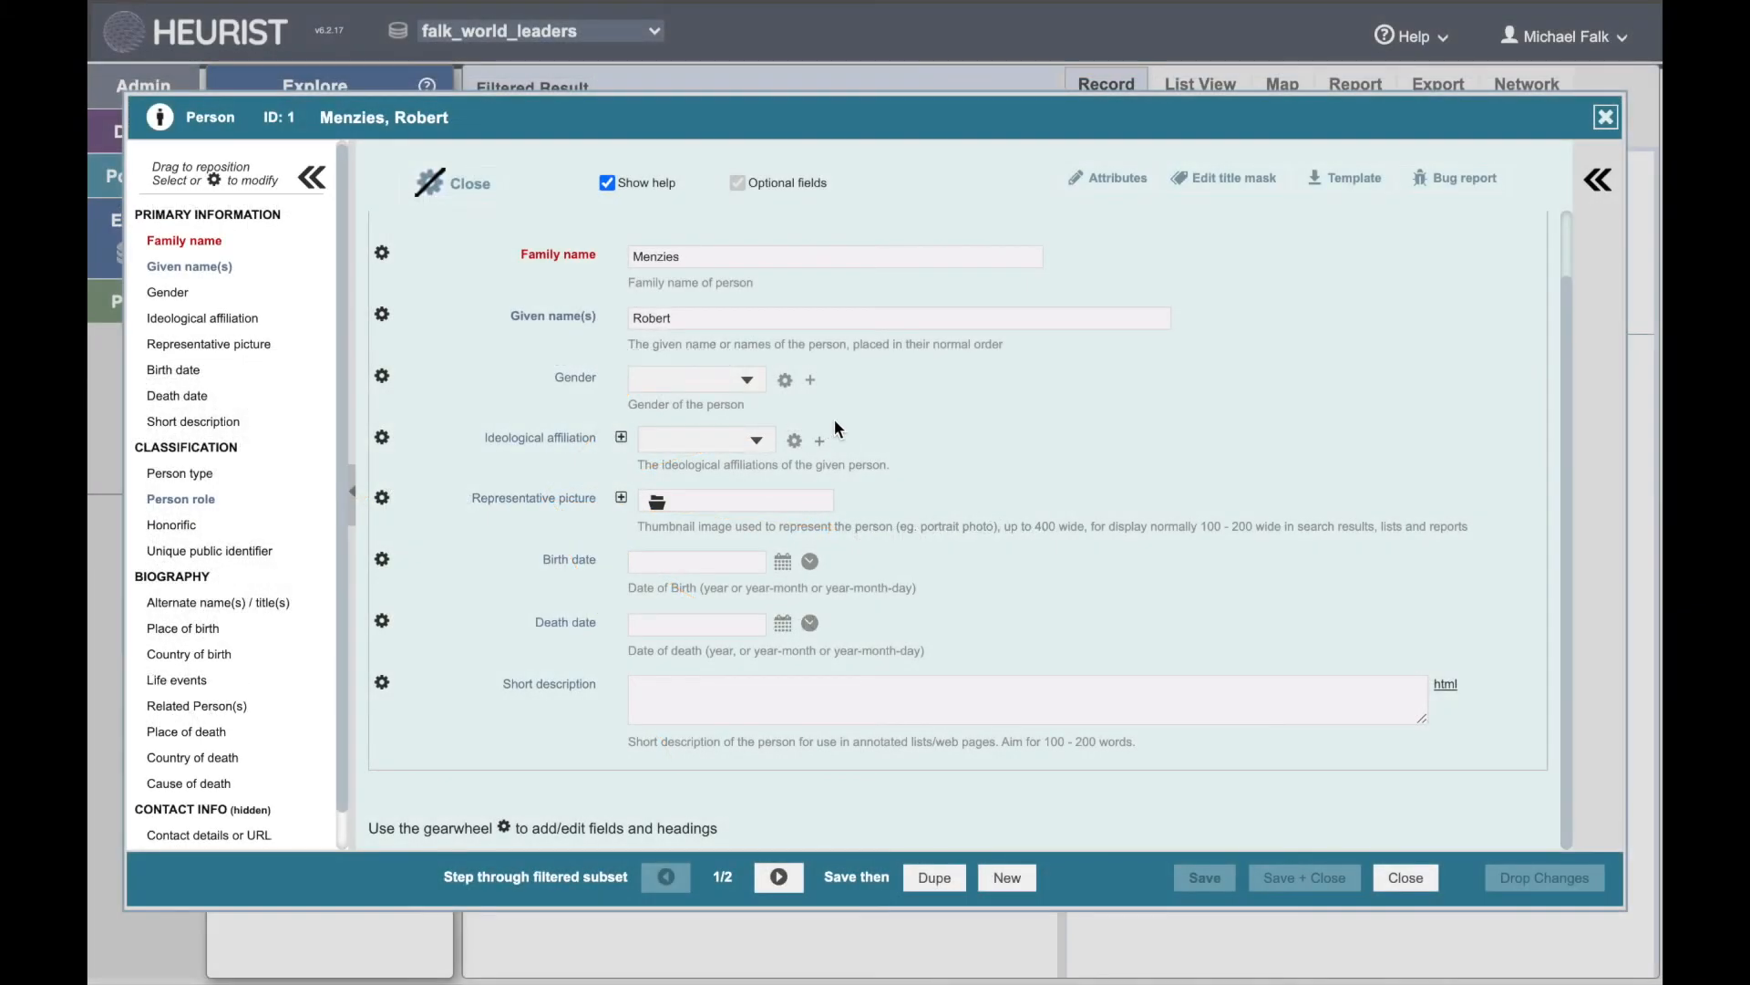
Step: Leave structure editing, assign Liberalism and Monarchism as the person's ideological affiliations, and save and close the record
{"action": "left_click", "coordinate": [461, 186]}
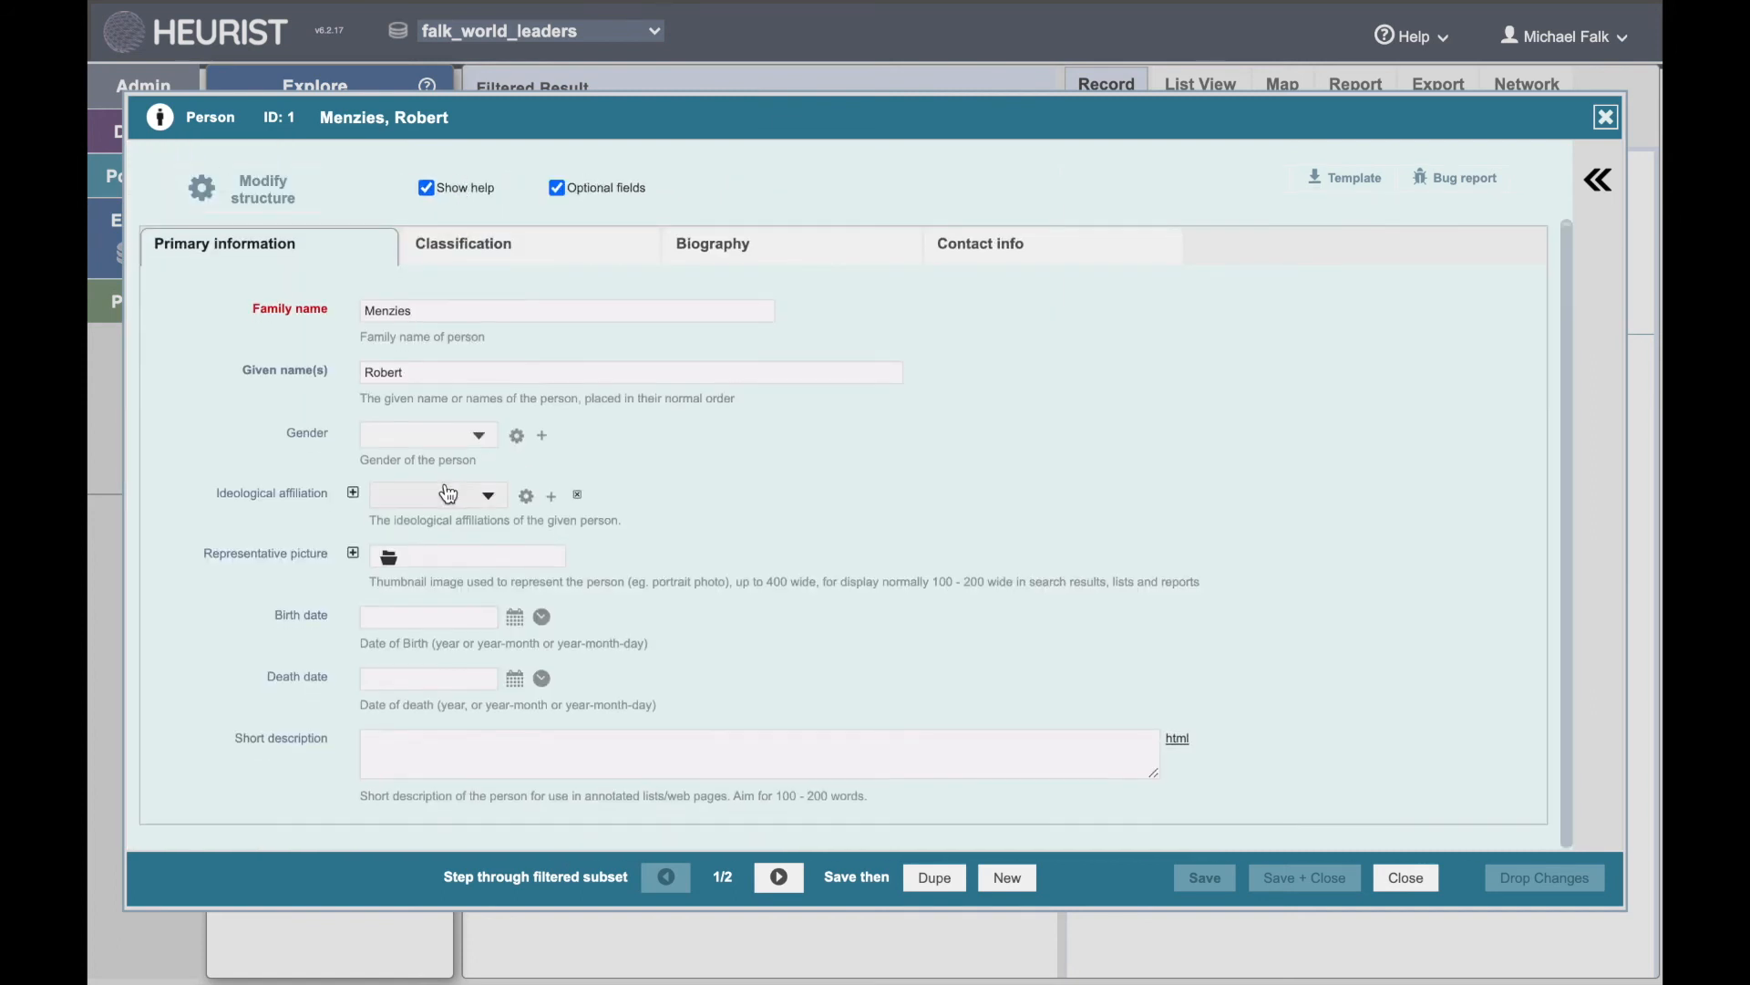
{"action": "left_click", "coordinate": [493, 499]}
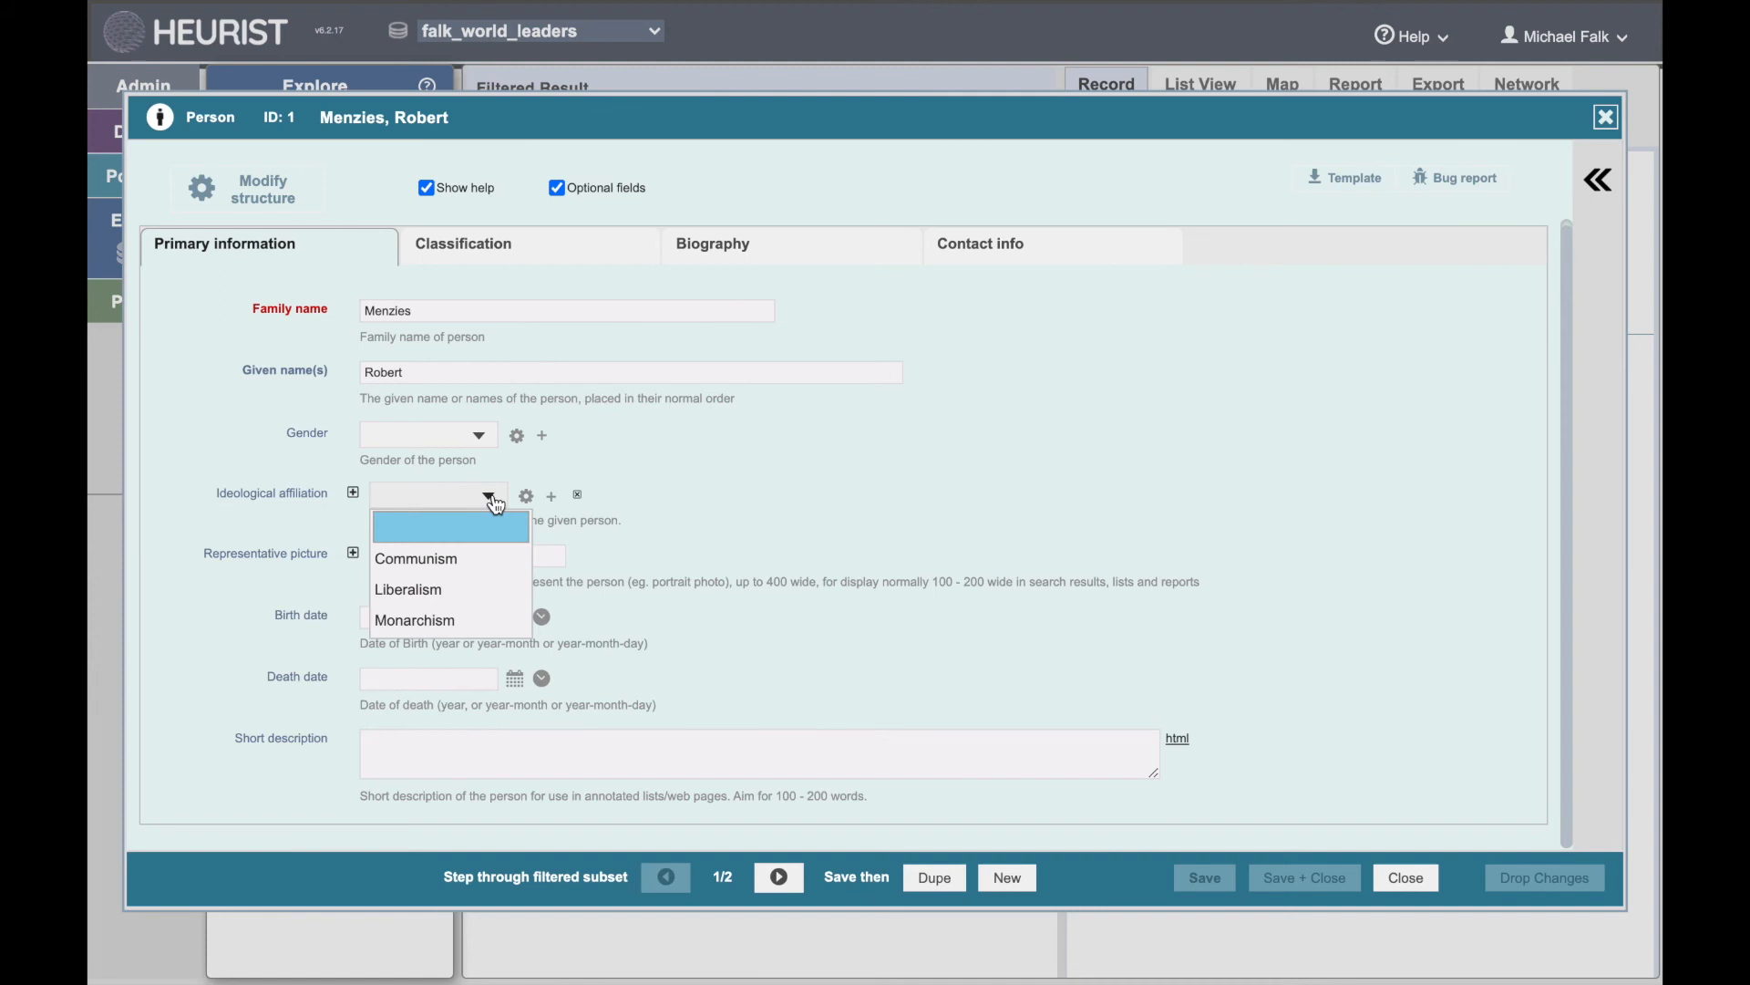
{"action": "left_click", "coordinate": [483, 588]}
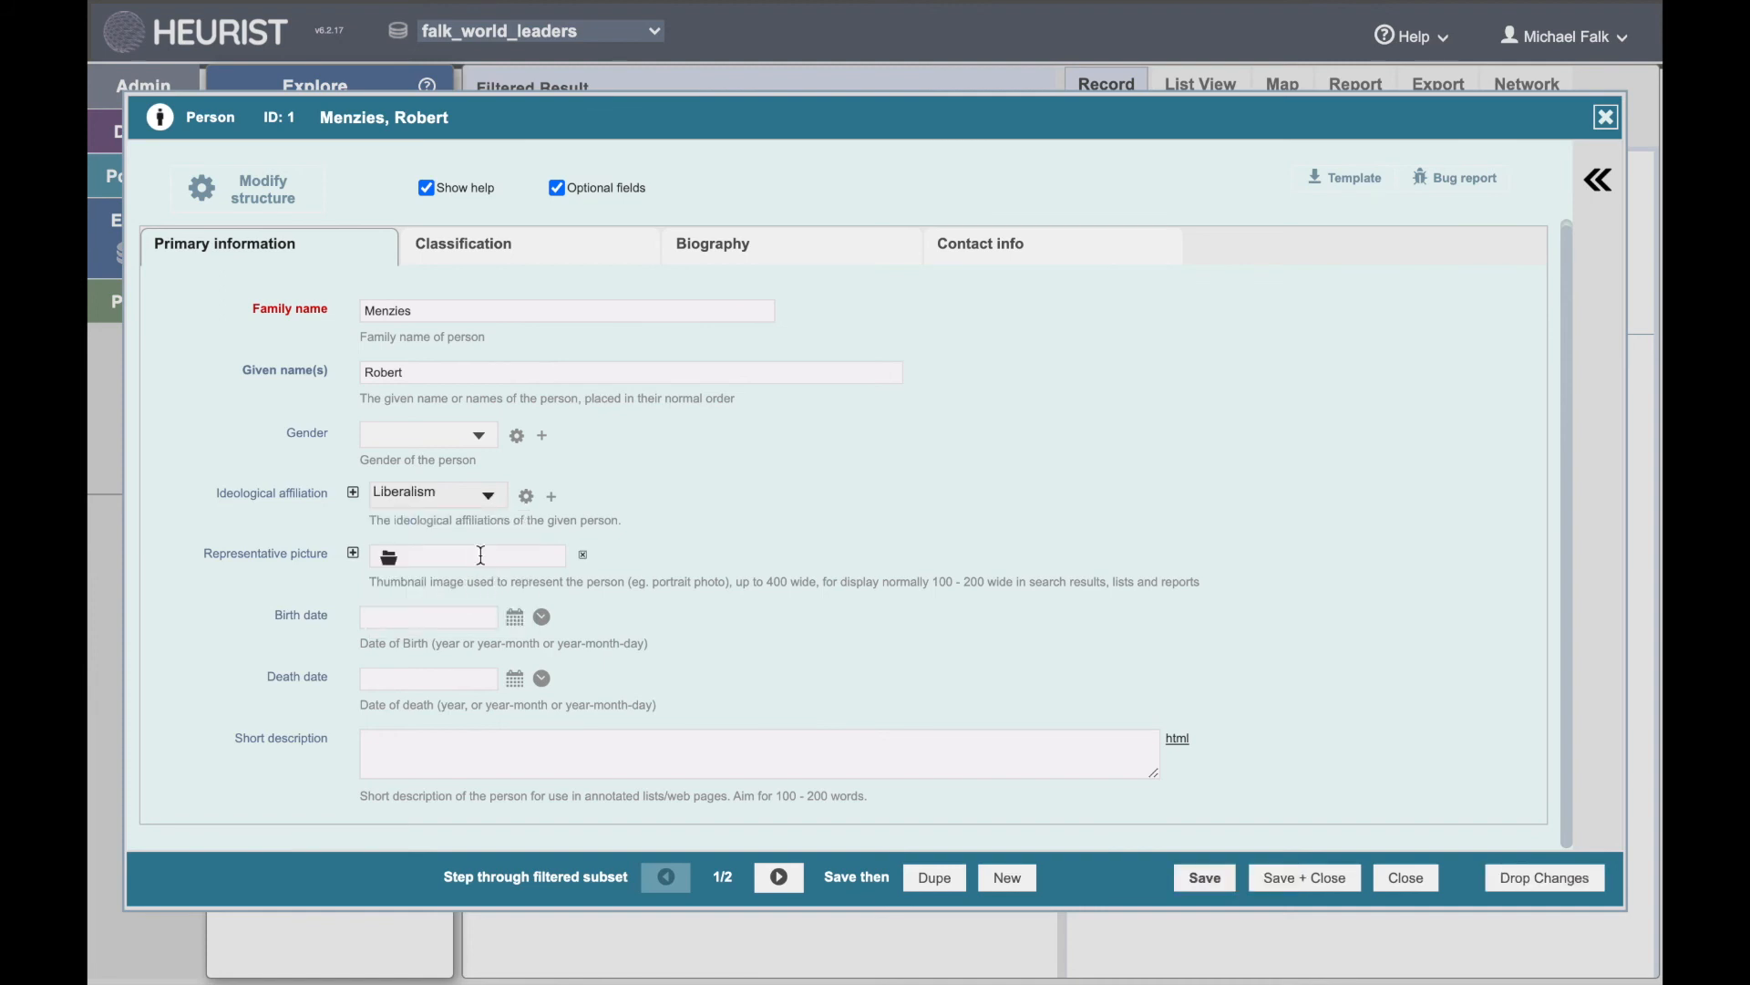
{"action": "left_click", "coordinate": [353, 492]}
{"action": "left_click", "coordinate": [450, 528]}
{"action": "left_click", "coordinate": [450, 647]}
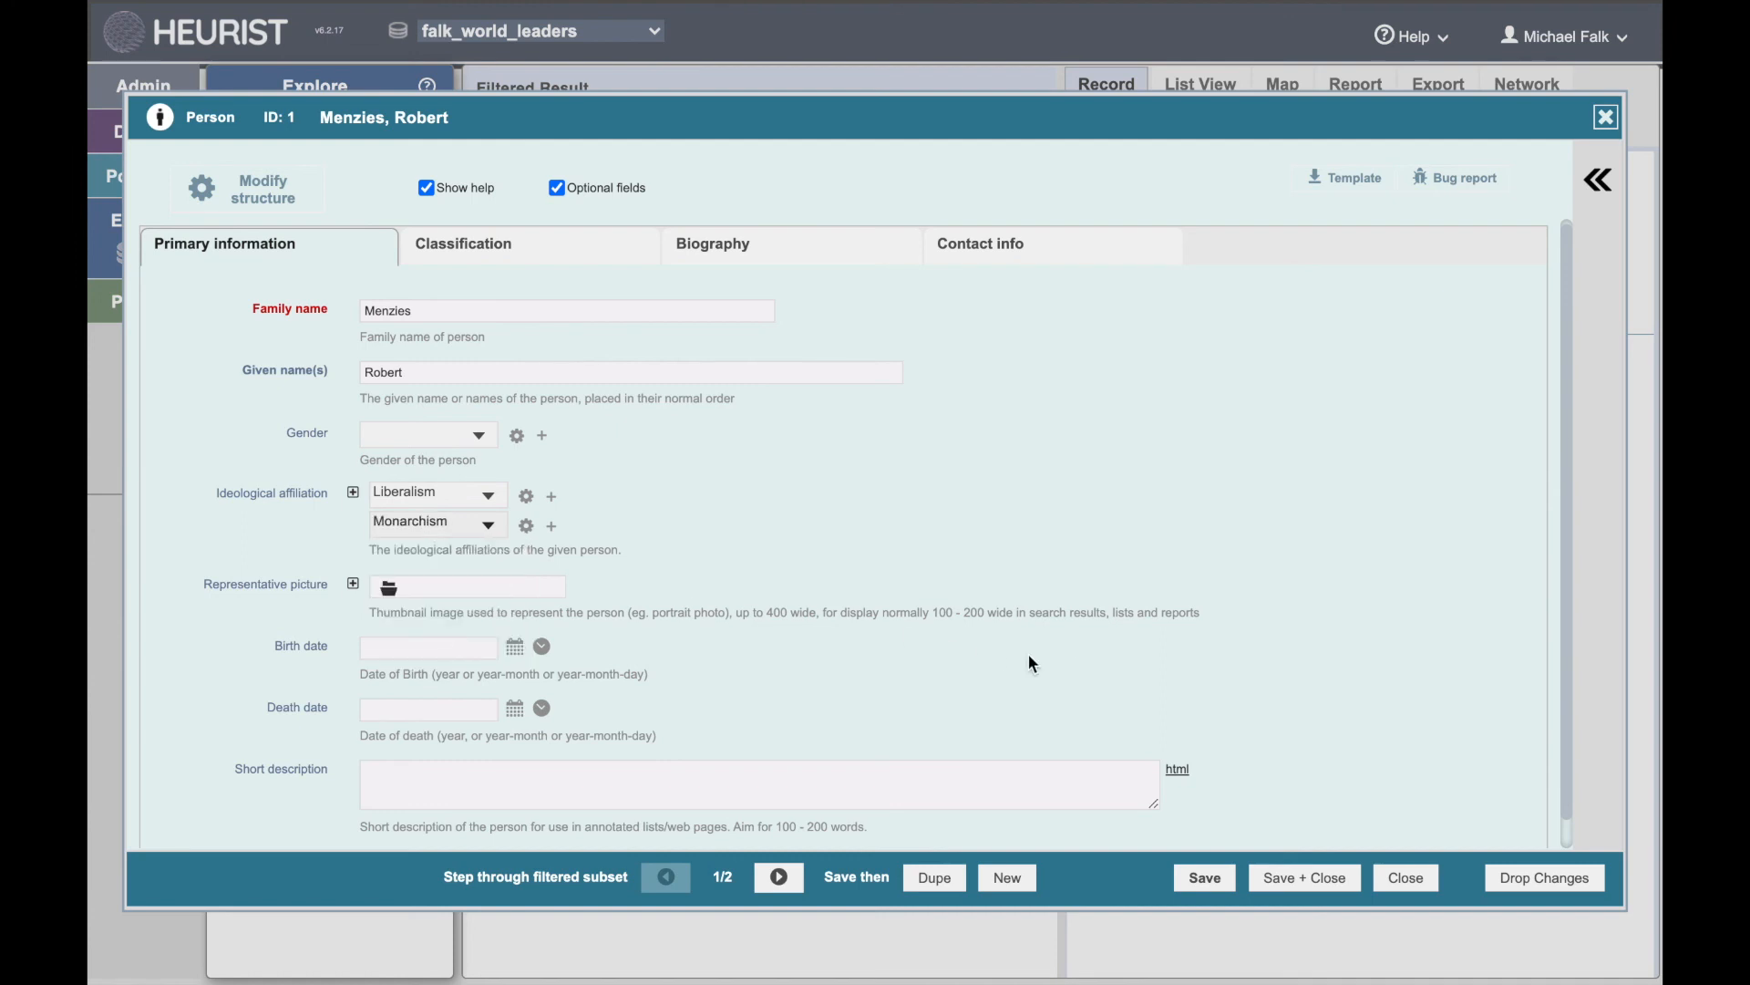
{"action": "left_click", "coordinate": [1306, 889]}
Step: List the recently changed records and view the Menzies person record
{"action": "left_click", "coordinate": [318, 175]}
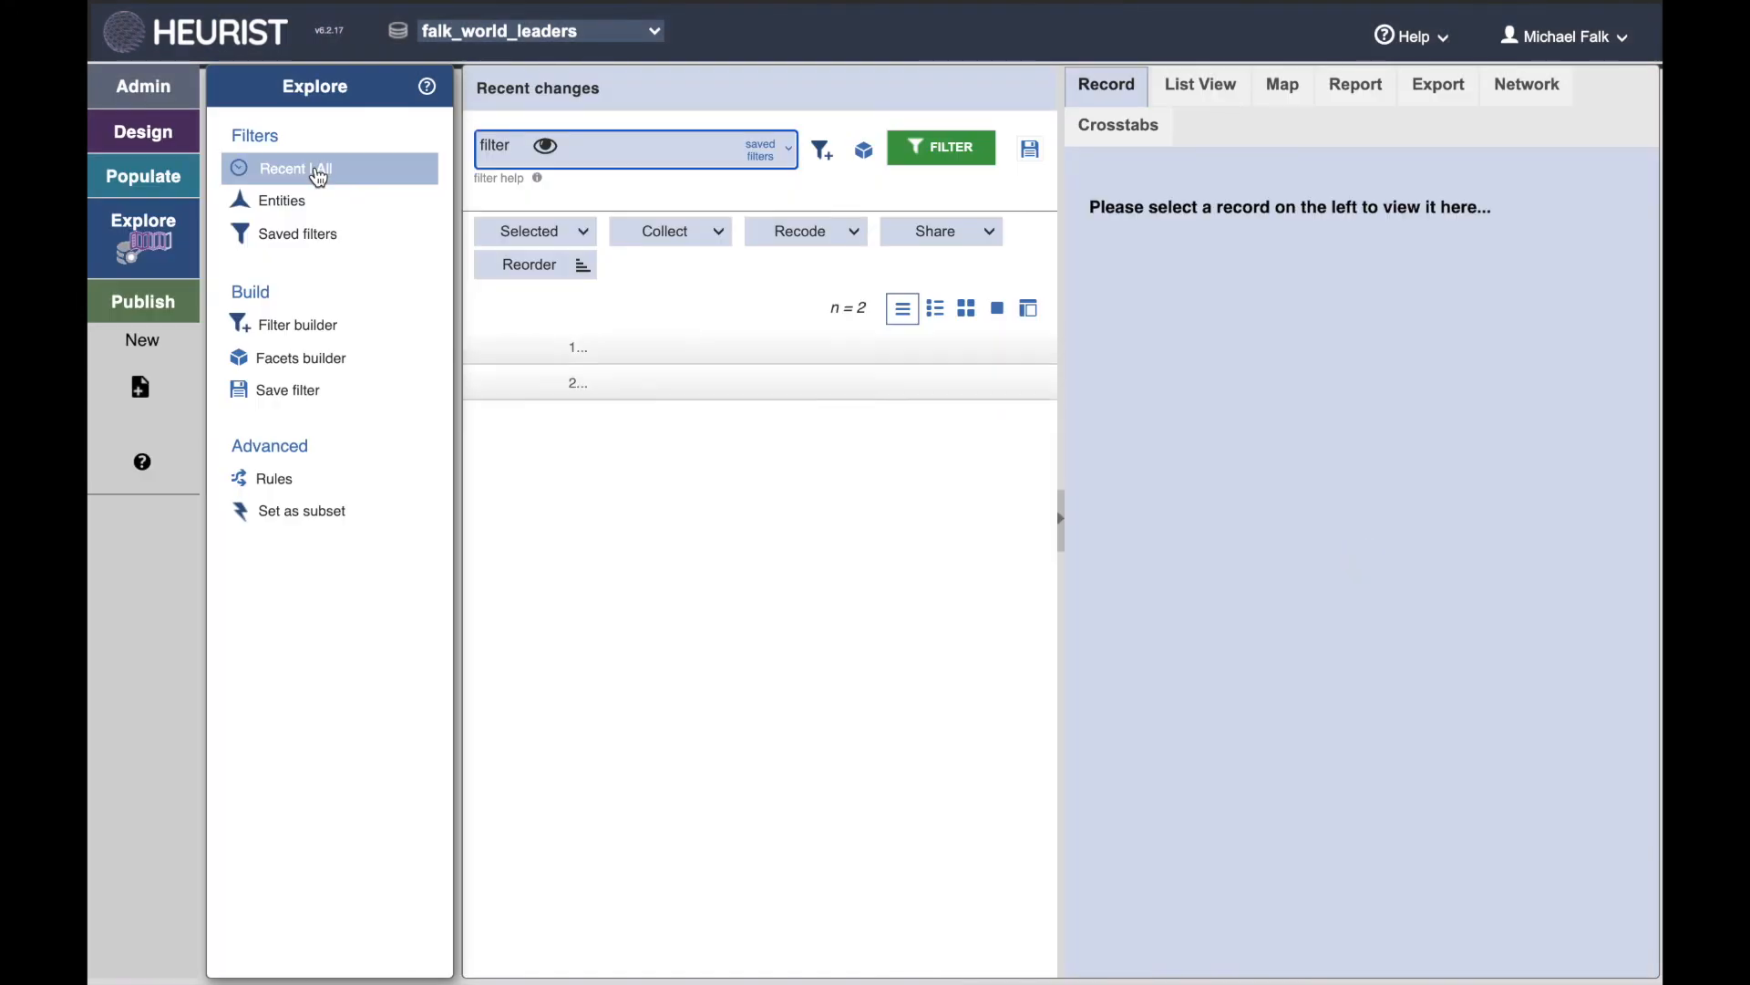
{"action": "left_click", "coordinate": [641, 347]}
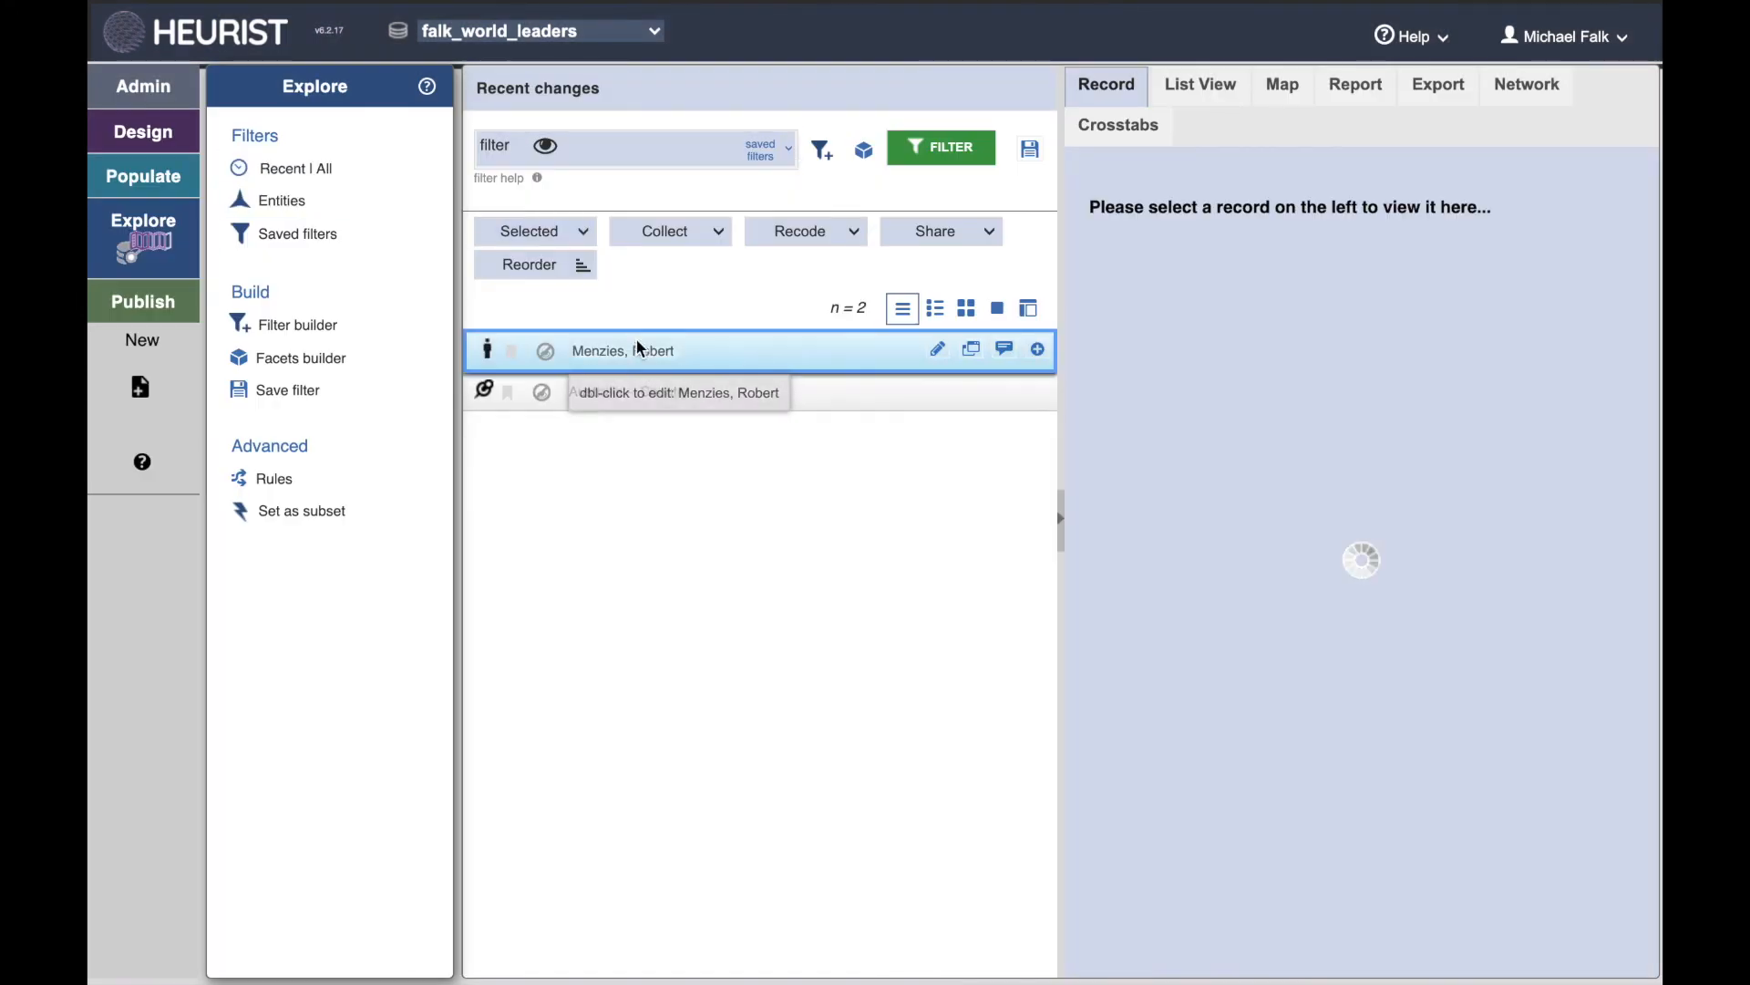